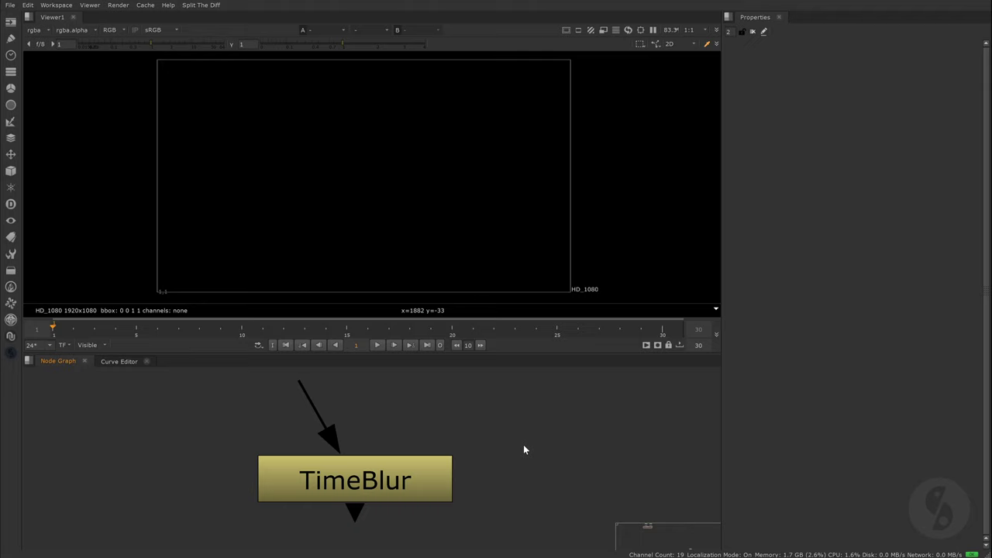
# Paste the NoTimeBlur node into the node graph and place it beside the TimeBlur node
pyautogui.moveTo(493, 445); pyautogui.dragTo(372, 451, button='middle')
pyautogui.hotkey('ctrl', 'v')
pyautogui.moveTo(472, 458); pyautogui.dragTo(474, 485)
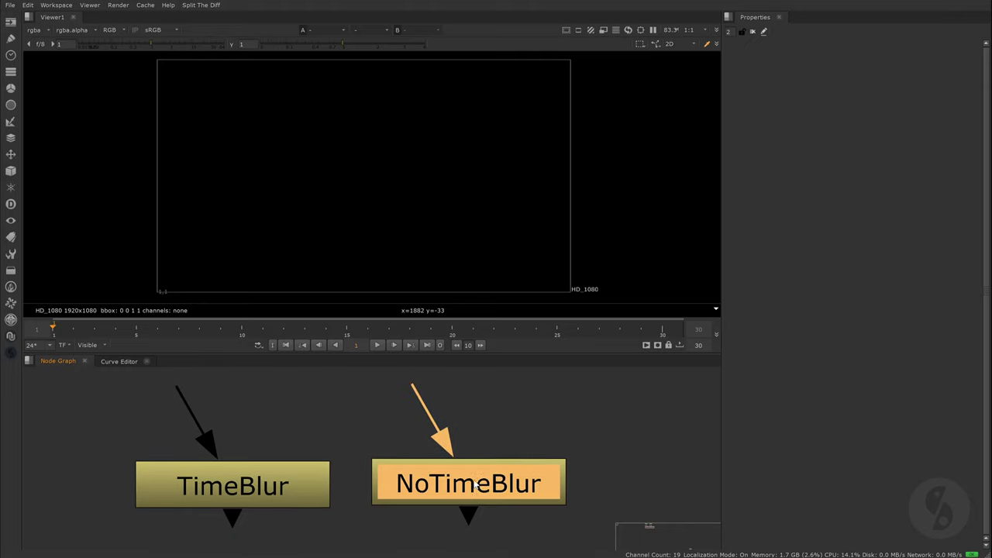
pyautogui.click(625, 481)
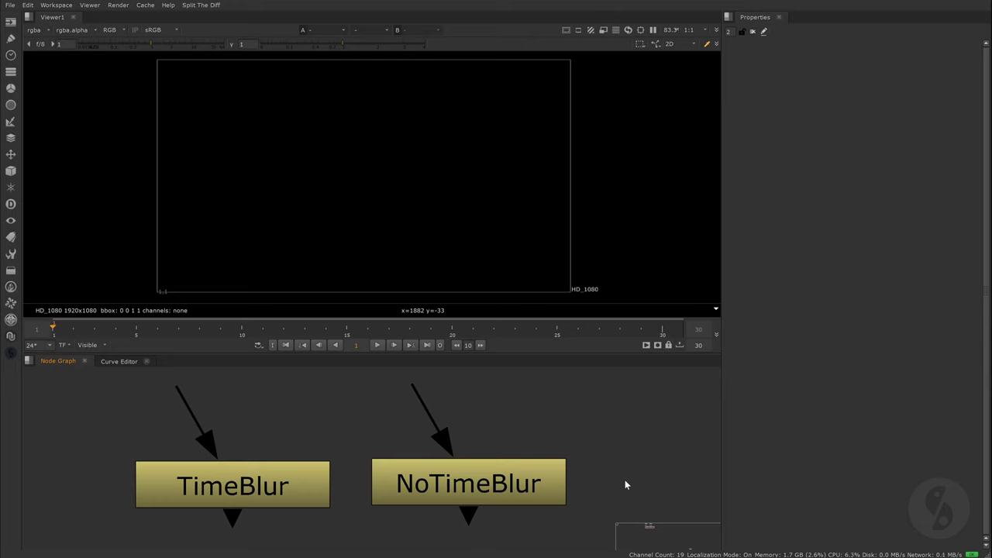
# Open the TimeBlur node's properties to examine its divisions, shutter and shutter offset settings
pyautogui.doubleClick(273, 485)
pyautogui.moveTo(205, 423); pyautogui.dragTo(277, 427)
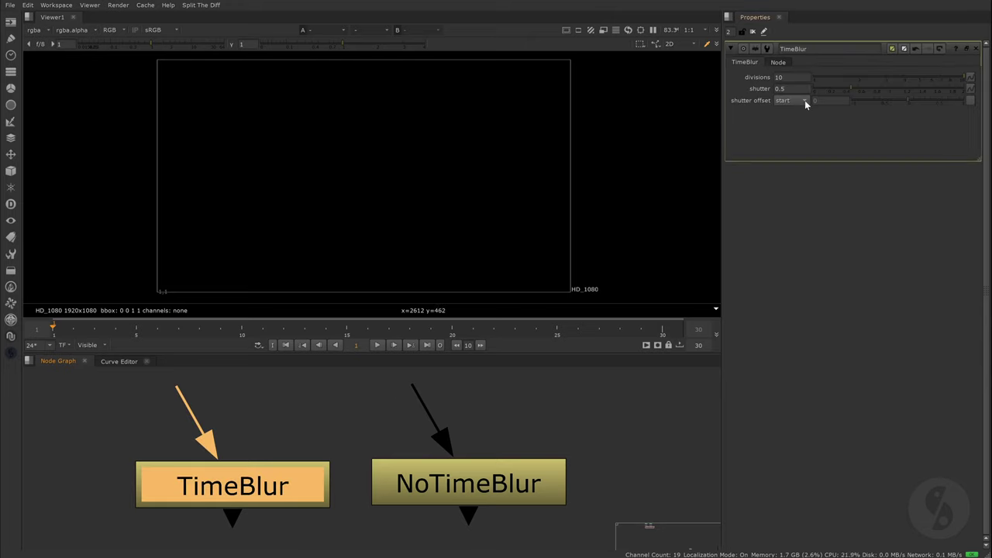
pyautogui.click(261, 411)
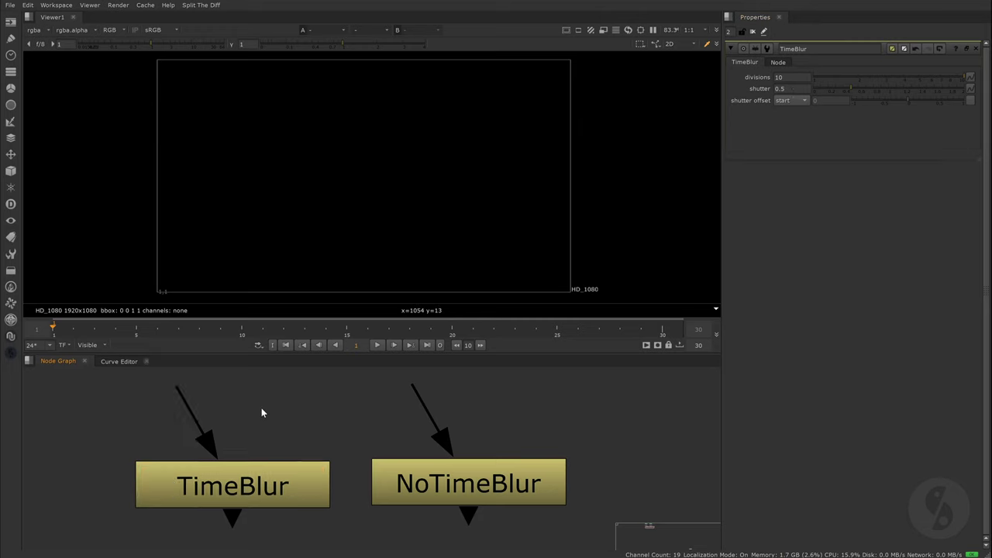
# Connect TimeBlur beneath Crop1 and play the Crop1 animation in the viewer, returning to the first frame
pyautogui.scroll(-5, 255, 434)
pyautogui.click(220, 502)
pyautogui.click(221, 434)
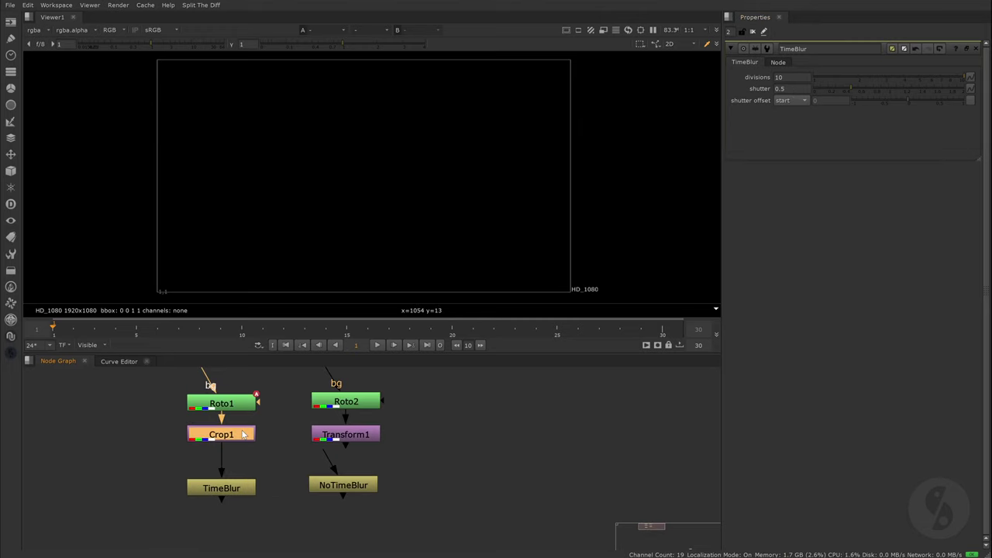
pyautogui.press('1')
pyautogui.click(376, 345)
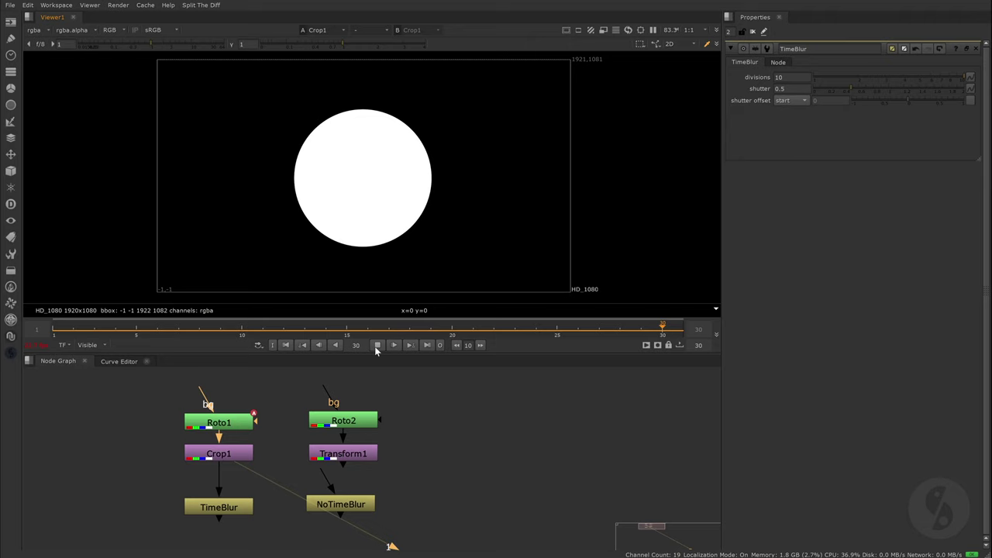
pyautogui.click(377, 345)
pyautogui.click(285, 345)
# View the TimeBlur output, play it briefly and inspect the time-blurred Roto1 shapes at frame 8
pyautogui.click(220, 505)
pyautogui.press('1')
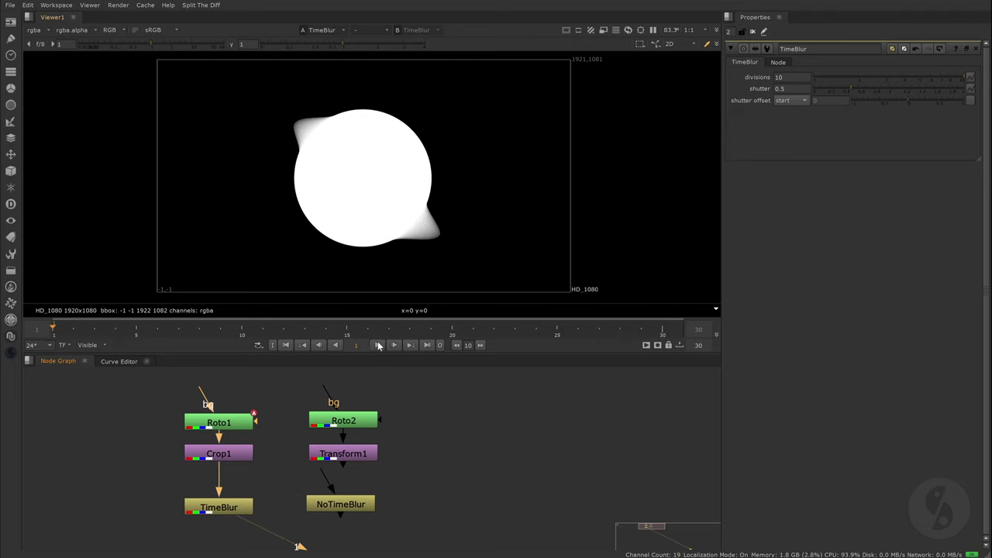
pyautogui.click(378, 345)
pyautogui.click(377, 345)
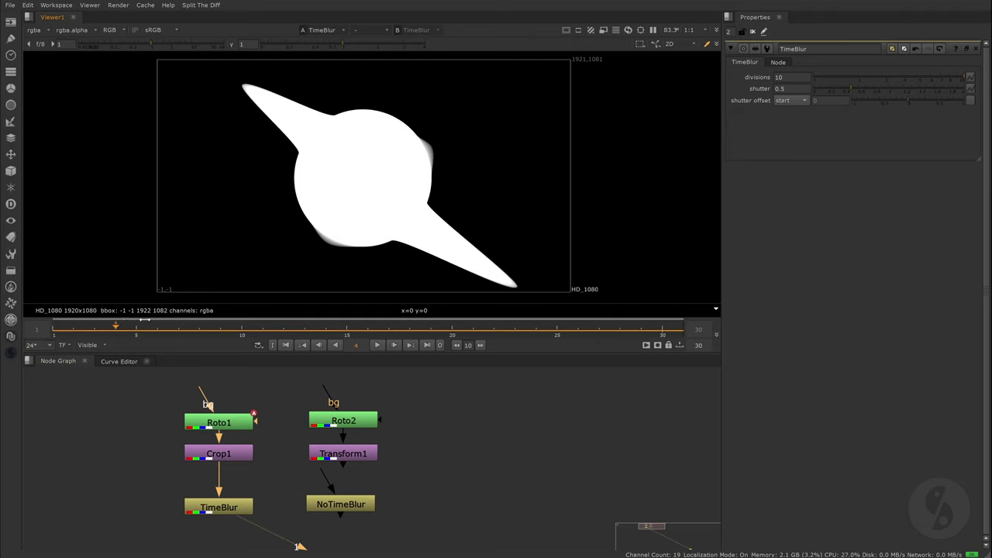
pyautogui.click(209, 334)
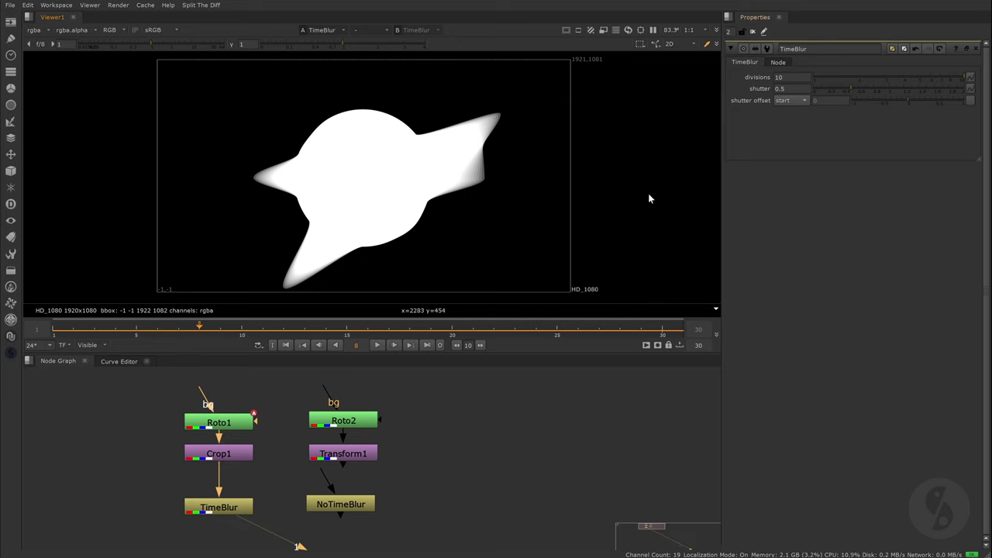
# Reconnect TimeBlur beneath Transform1, move NoTimeBlur aside and show Transform1 in the viewer
pyautogui.moveTo(340, 503); pyautogui.dragTo(505, 504)
pyautogui.click(343, 453)
pyautogui.press('1')
pyautogui.moveTo(218, 507); pyautogui.dragTo(343, 503)
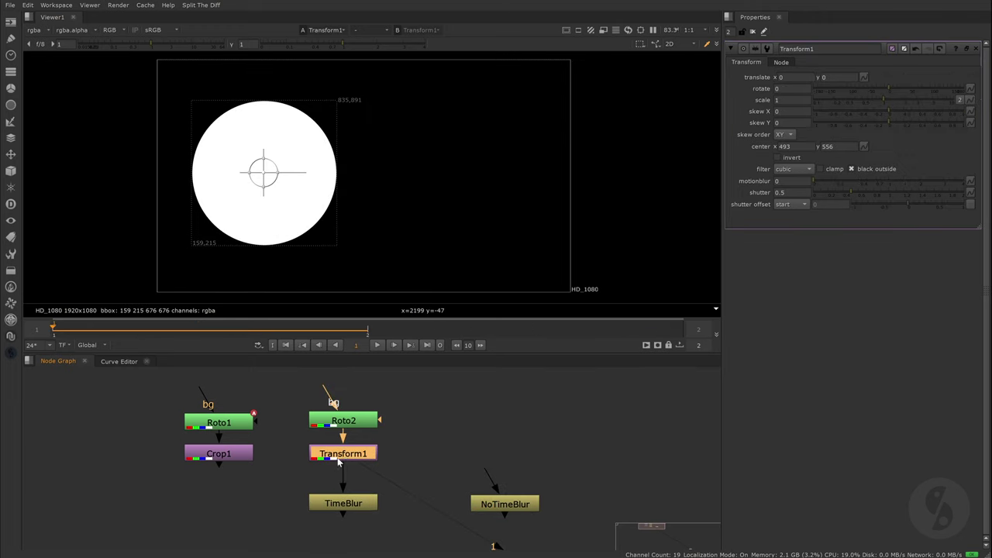
# Keyframe Transform1's translate at frame 1 and move the circle to about x 1058, y 228 at frame 2
pyautogui.click(863, 77)
pyautogui.click(879, 83)
pyautogui.click(372, 333)
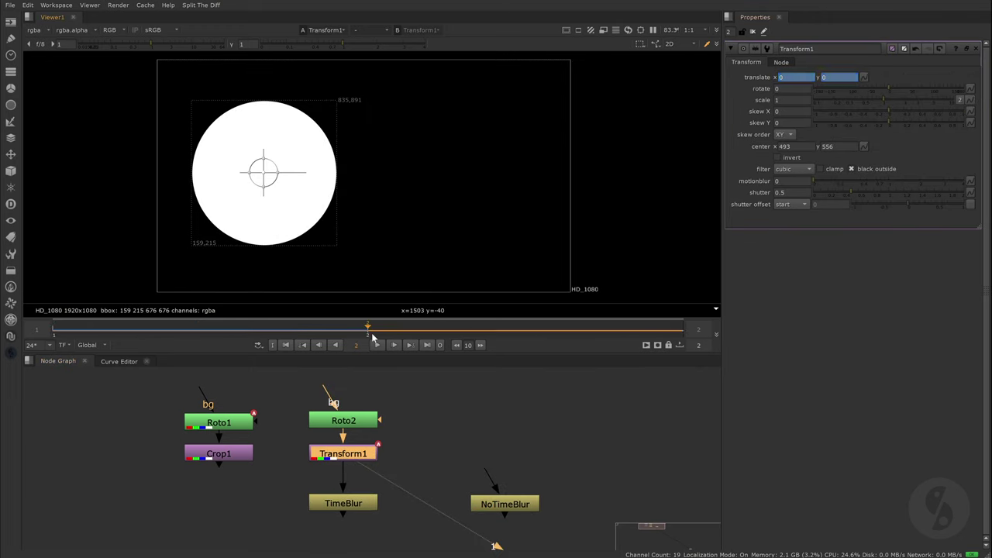
pyautogui.moveTo(263, 172); pyautogui.dragTo(498, 125)
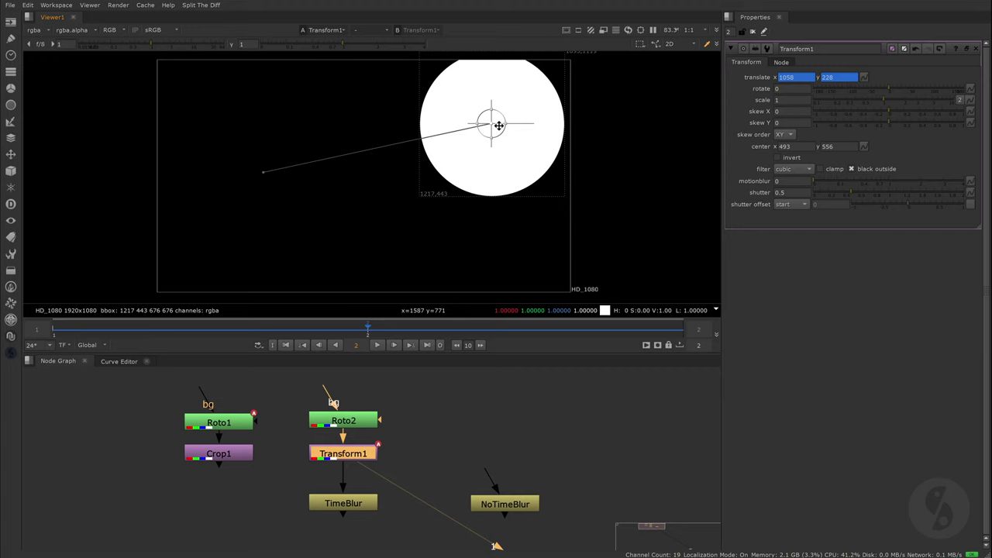
pyautogui.click(285, 345)
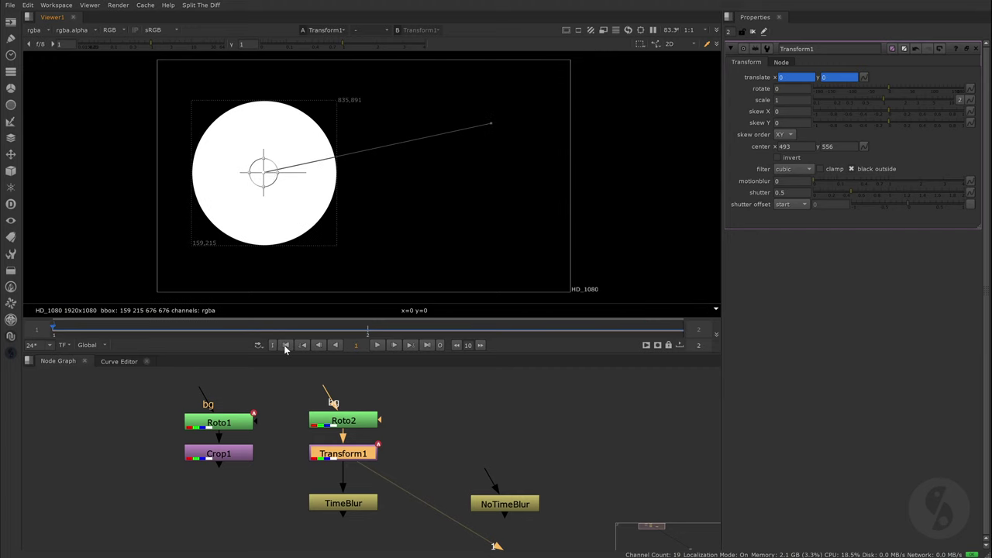
# Open the TimeBlur node below Transform1 and set its divisions to 10 with its output shown at frame 1
pyautogui.doubleClick(360, 502)
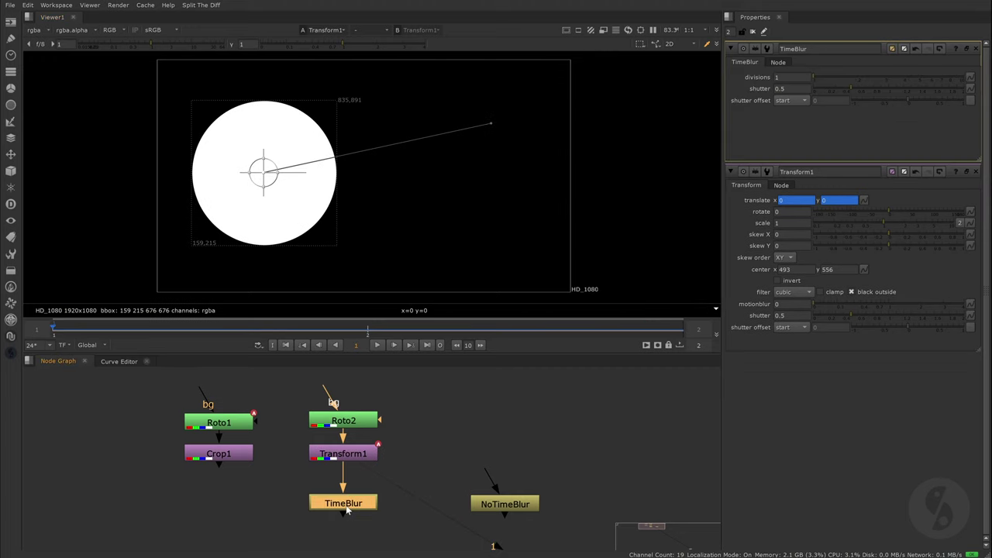
pyautogui.click(794, 78)
pyautogui.write('10')
pyautogui.press('Return')
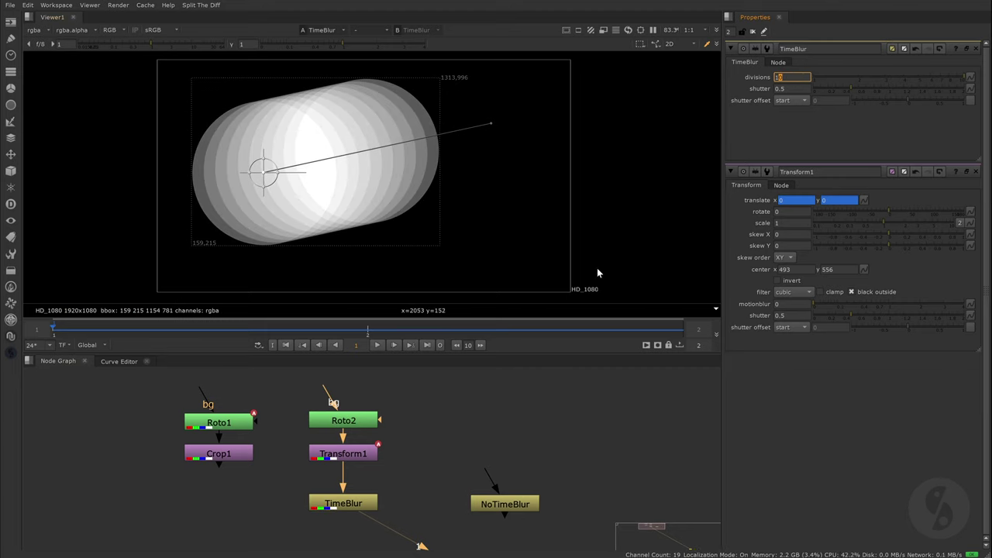
pyautogui.click(544, 411)
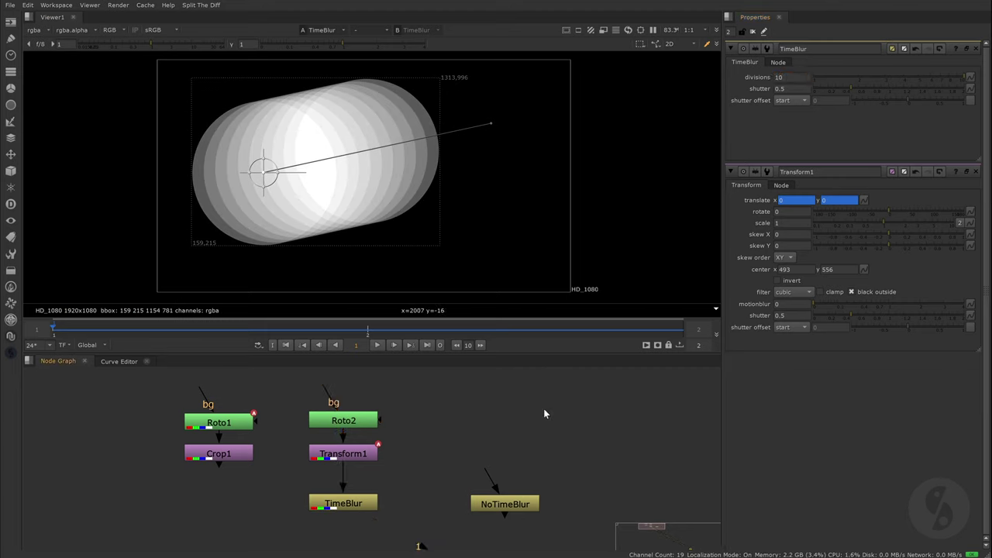
# Duplicate Transform1, connect the copy to Roto2 and show it in the viewer
pyautogui.click(364, 451)
pyautogui.hotkey('ctrl', 'c')
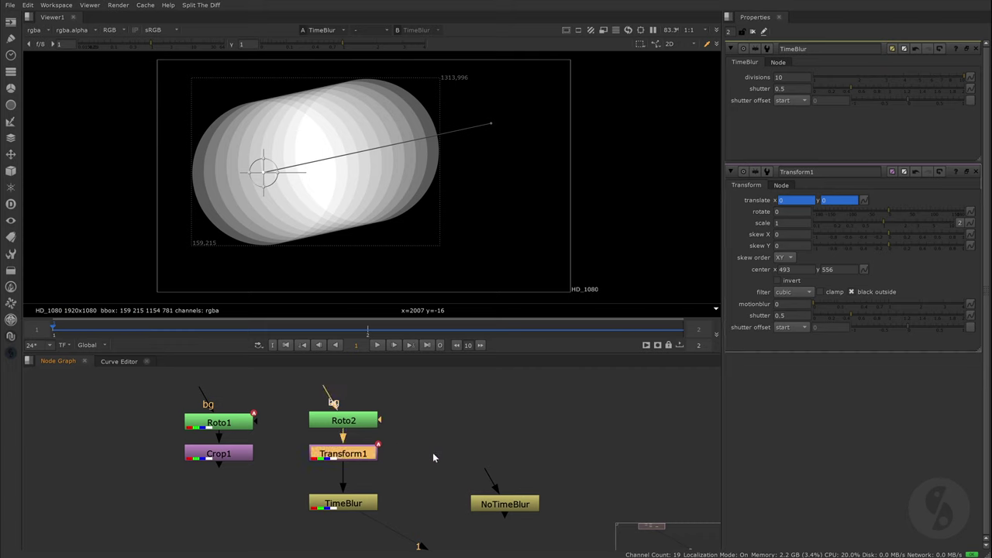
pyautogui.click(433, 453)
pyautogui.hotkey('ctrl', 'v')
pyautogui.moveTo(419, 427); pyautogui.dragTo(367, 421)
pyautogui.press('1')
pyautogui.doubleClick(444, 456)
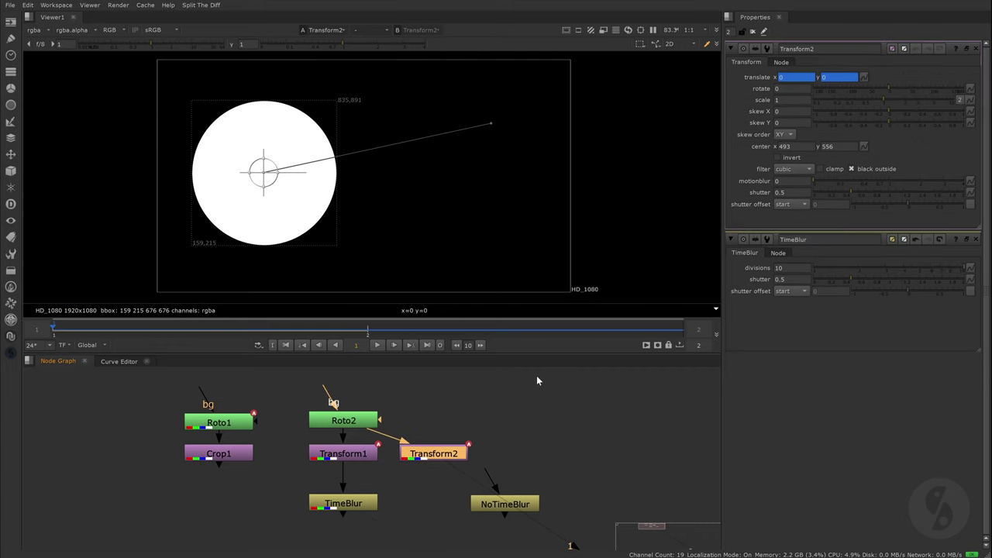
# Set the motionblur of Transform2 to 10
pyautogui.moveTo(797, 180); pyautogui.dragTo(767, 189)
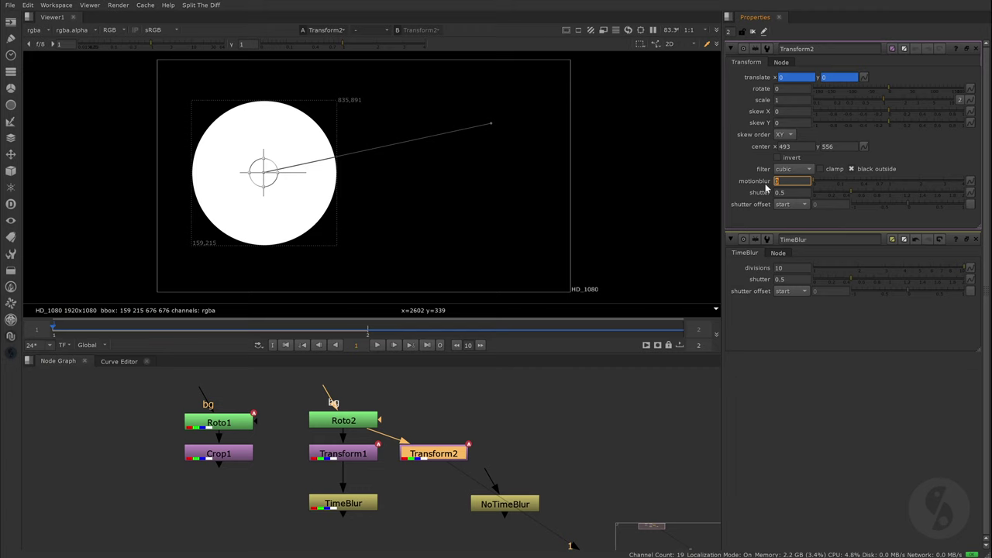
pyautogui.write('10')
pyautogui.press('Return')
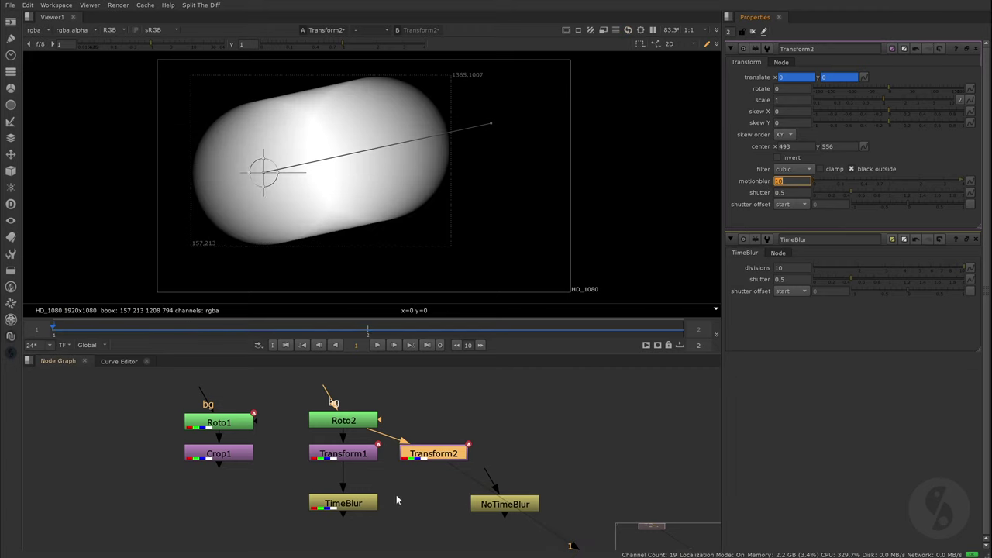
# Compare the TimeBlur output with Transform2's motion blur by assigning them to separate viewer inputs
pyautogui.click(366, 500)
pyautogui.press('1')
pyautogui.click(425, 458)
pyautogui.press('2')
pyautogui.press('1')
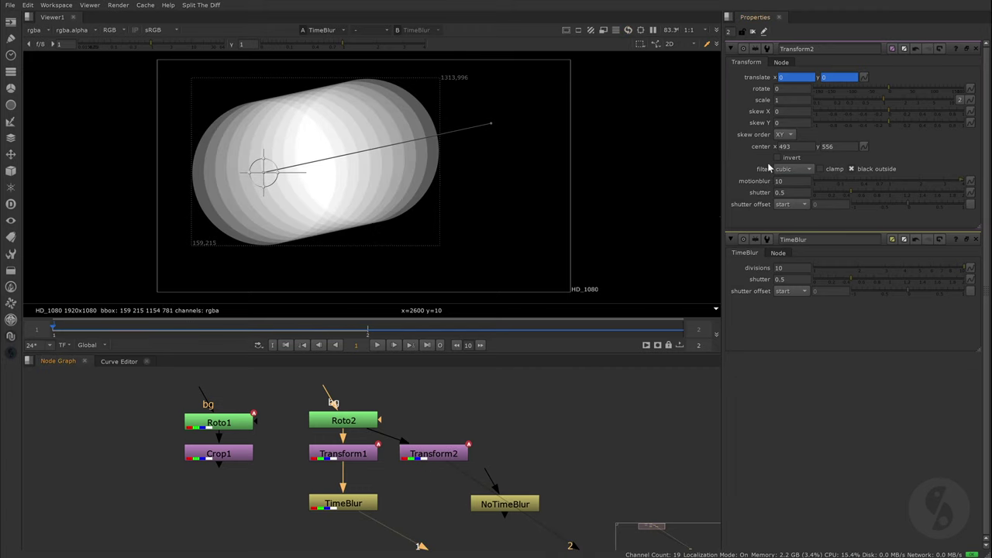
# Try a lower number of divisions on the TimeBlur node, and restore it to 10
pyautogui.click(781, 267)
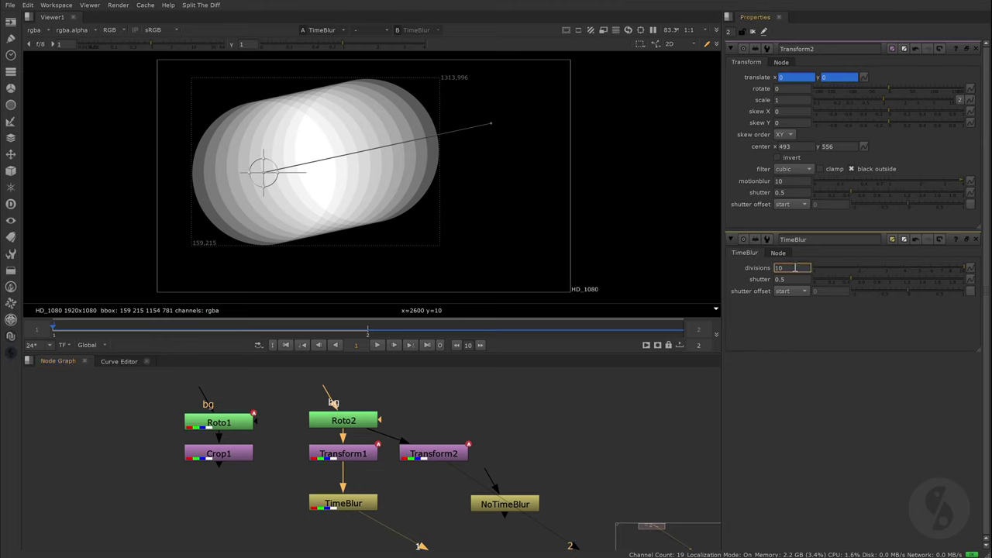
pyautogui.write('5')
pyautogui.press('Return')
pyautogui.write('10')
pyautogui.press('Return')
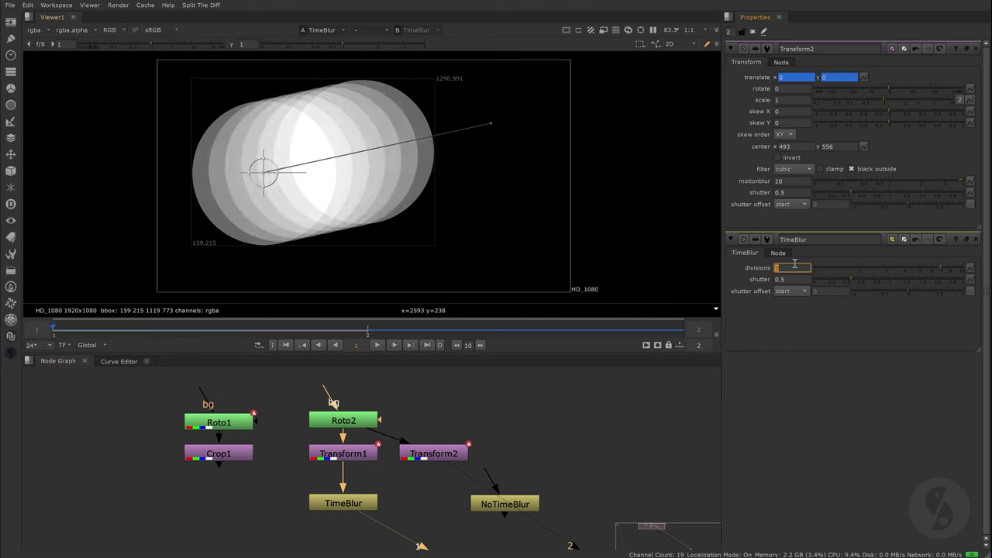
# Close all open node properties and delete the duplicate Transform2 node
pyautogui.click(752, 32)
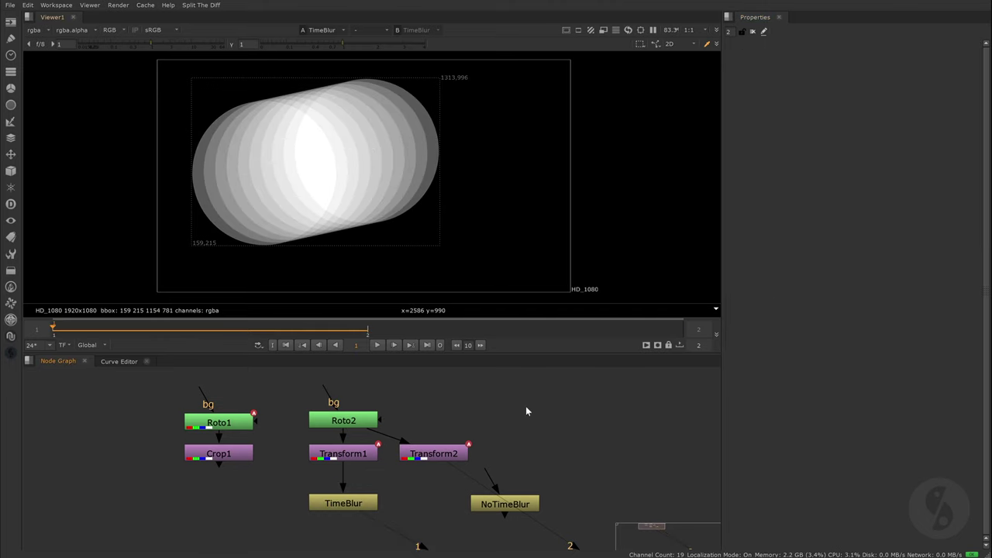
pyautogui.click(438, 452)
pyautogui.press('Delete')
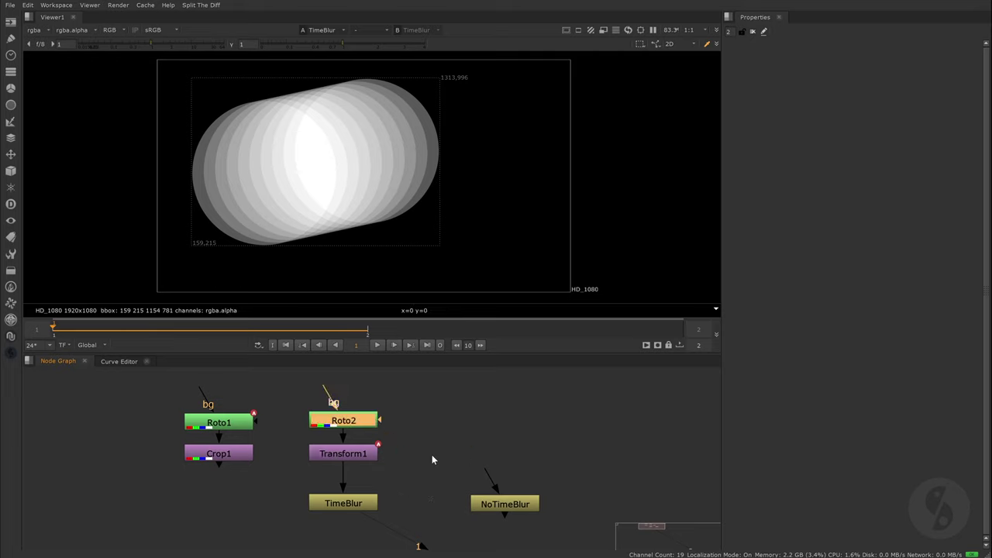
pyautogui.click(426, 459)
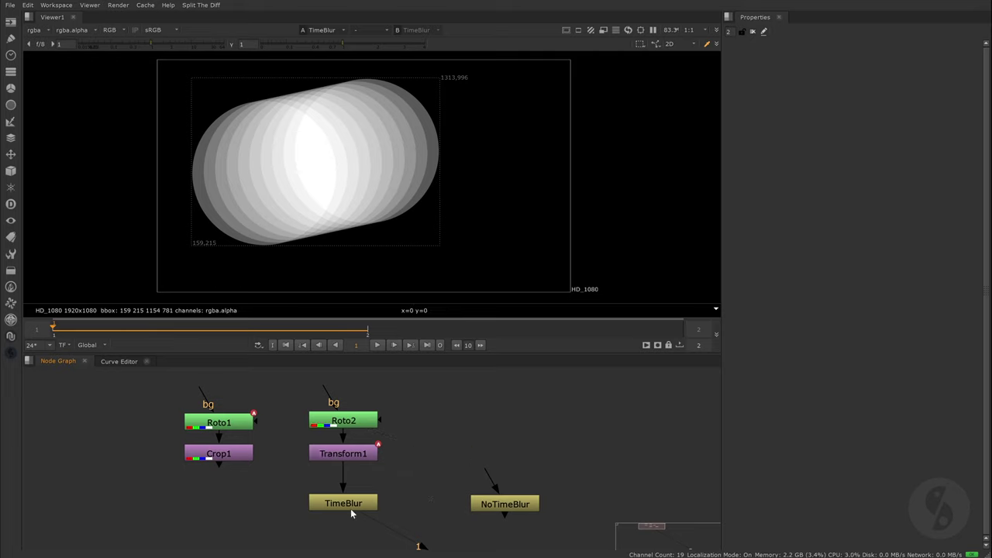
# Reshape Transform1's translate x curve between frames 1 and 2 into a non-linear ease using the end key's tangent
pyautogui.doubleClick(342, 456)
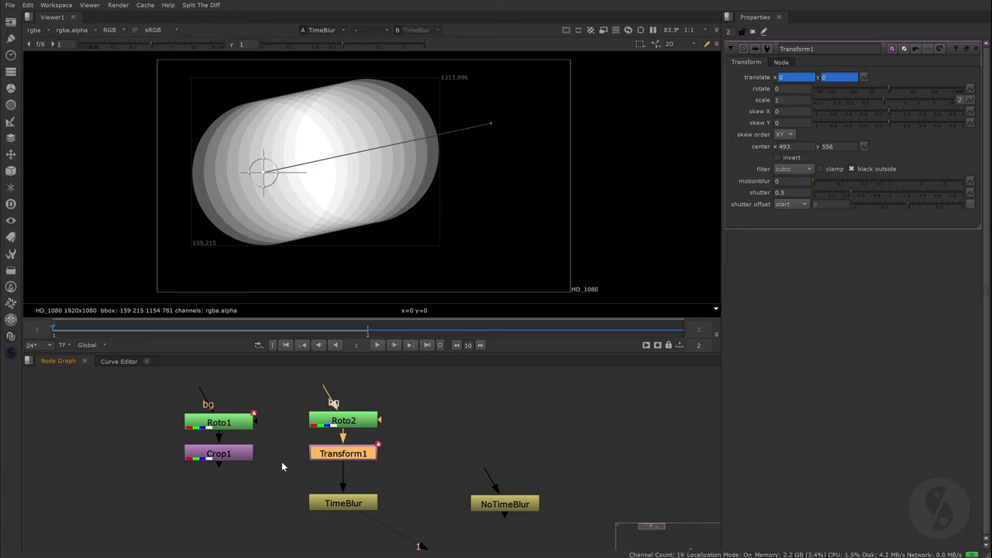
pyautogui.click(111, 361)
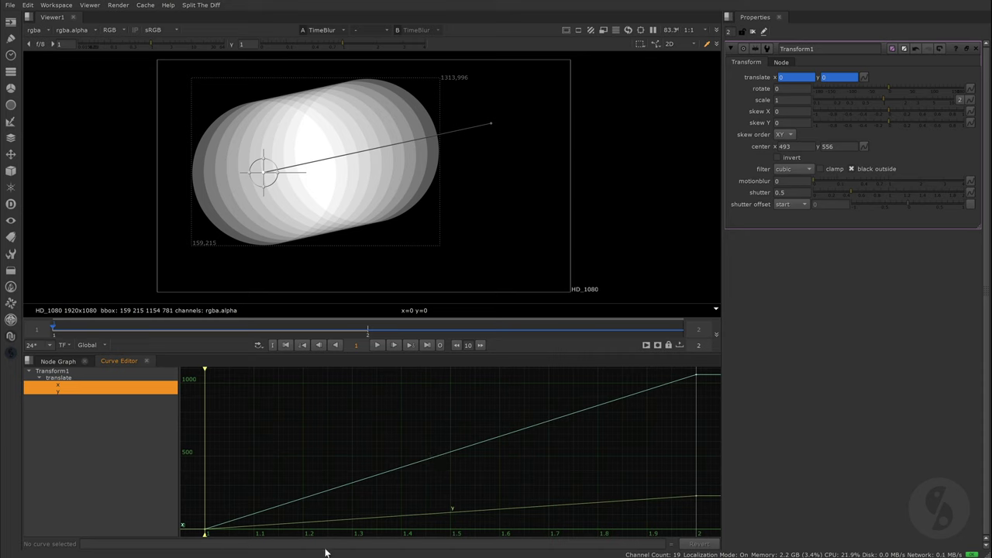
pyautogui.keyDown('ctrl'); pyautogui.keyDown('alt'); pyautogui.moveTo(642, 393); pyautogui.dragTo(553, 390); pyautogui.keyUp('alt'); pyautogui.keyUp('ctrl')
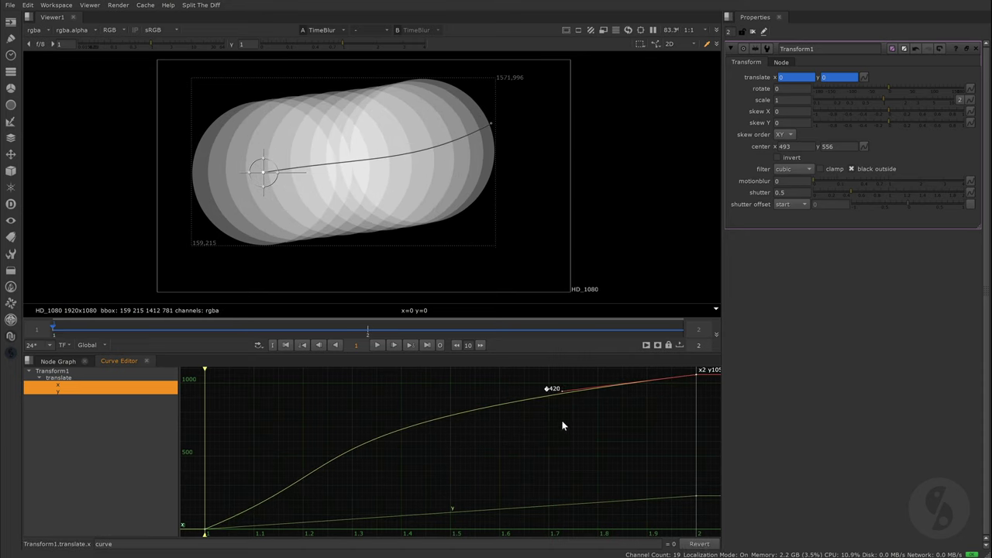
pyautogui.click(43, 362)
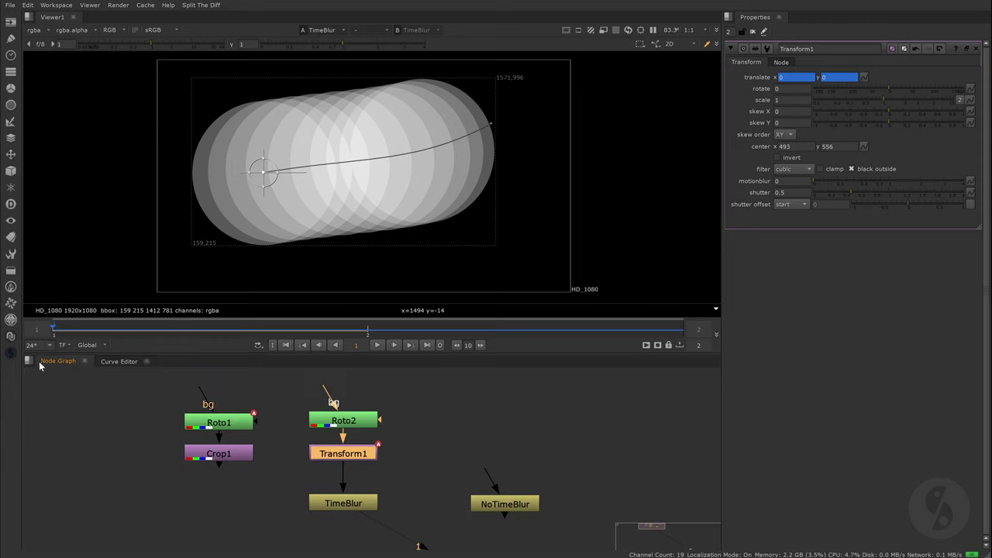
# Paste a Read node for the rendered shape_tf EXR sequence and step through its two frames in the viewer
pyautogui.press('1')
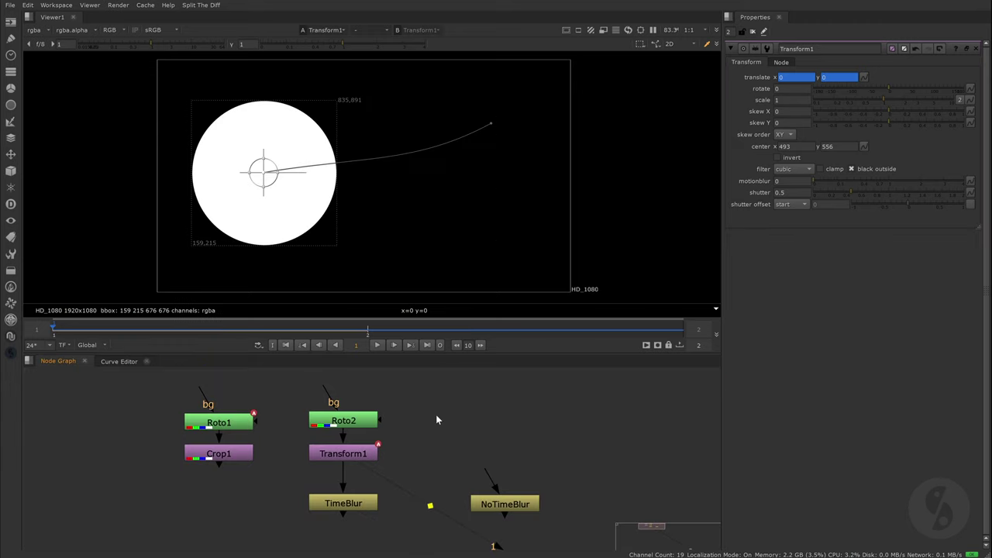
pyautogui.hotkey('ctrl', 'v')
pyautogui.press('1')
pyautogui.press('Right')
pyautogui.press('Left')
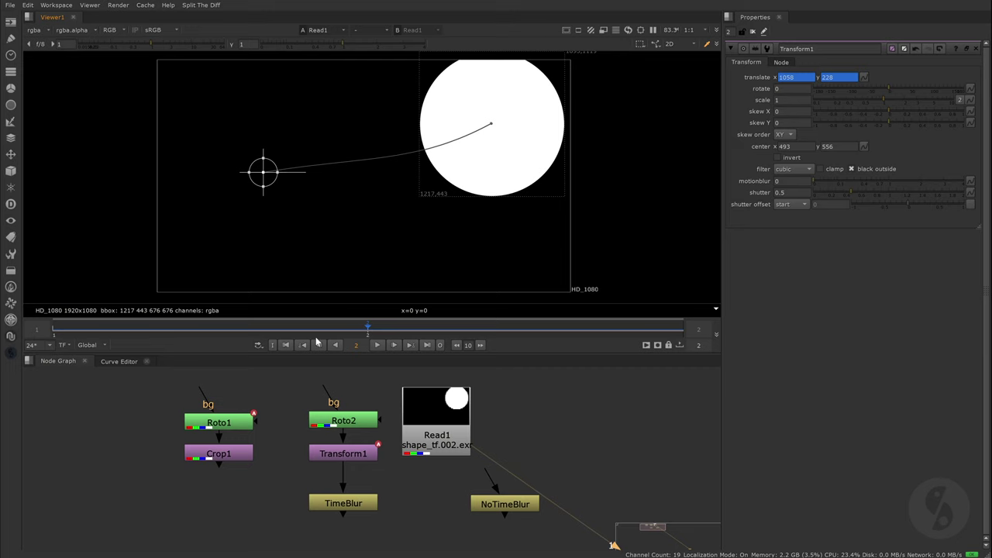
# Show TimeBlur in the viewer and reconnect its input from Transform1 to Read1
pyautogui.click(362, 503)
pyautogui.press('1')
pyautogui.moveTo(346, 476); pyautogui.dragTo(432, 440)
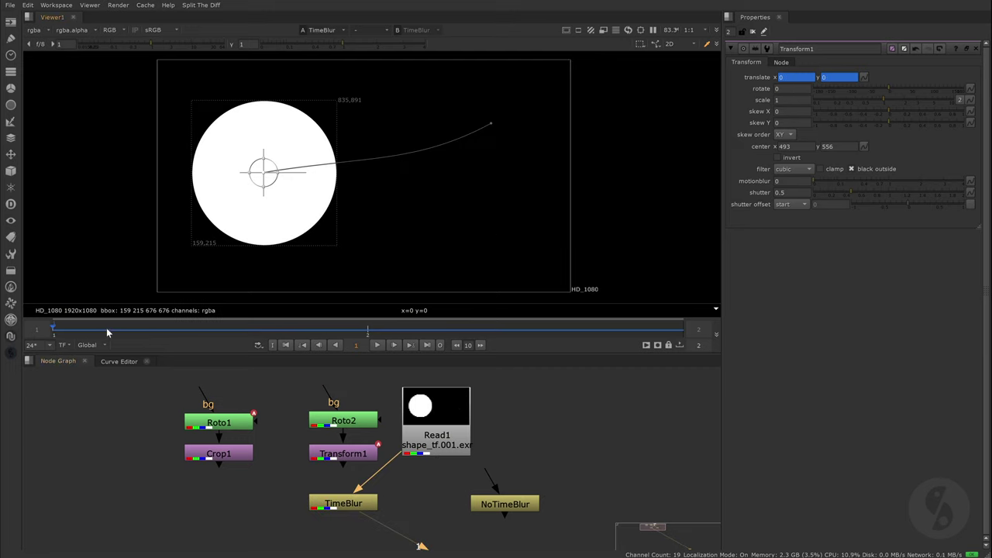
# Scrub the timeline to check TimeBlur on the rendered sequence, and close all node properties
pyautogui.moveTo(106, 331); pyautogui.dragTo(186, 330)
pyautogui.click(569, 430)
pyautogui.click(753, 31)
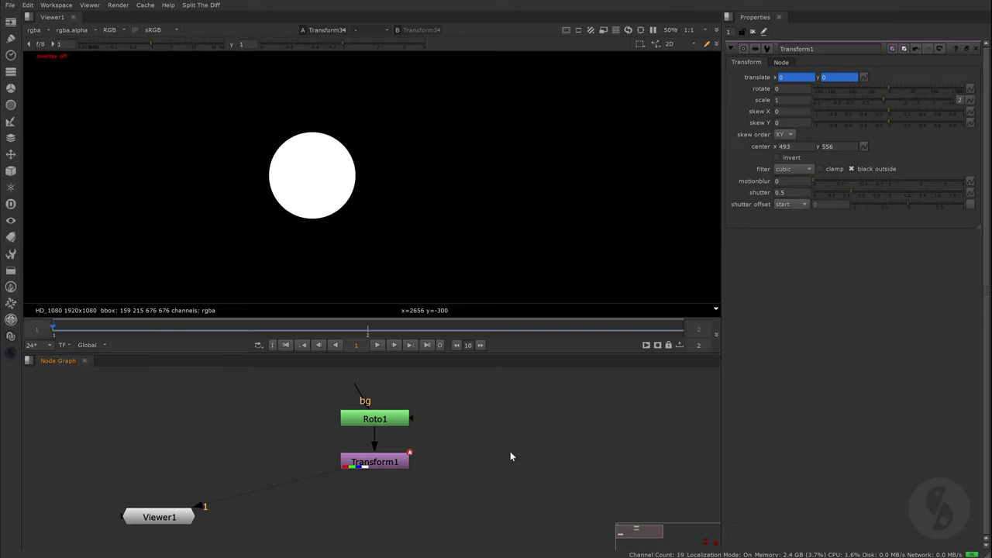
# Scrub the timeline to frame 1 to review the Transform1 circle animation
pyautogui.moveTo(245, 334); pyautogui.dragTo(134, 333)
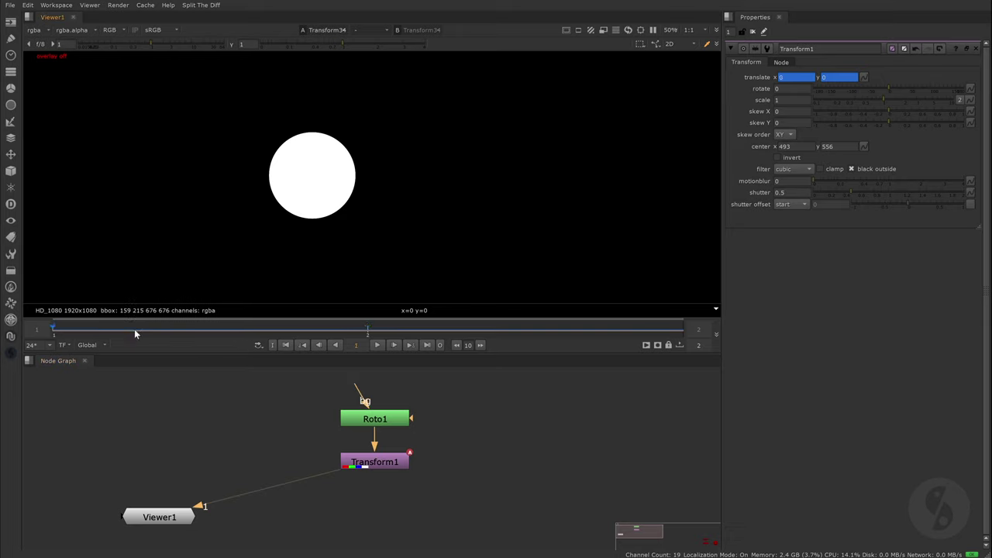
# Set the motionblur of Transform1 to 10
pyautogui.click(393, 467)
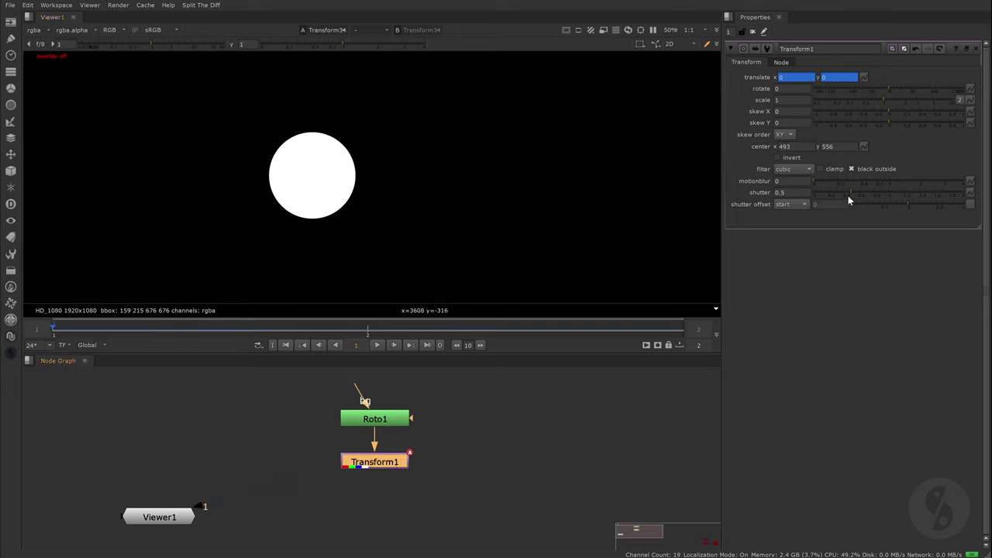
pyautogui.click(800, 182)
pyautogui.write('10')
pyautogui.press('Return')
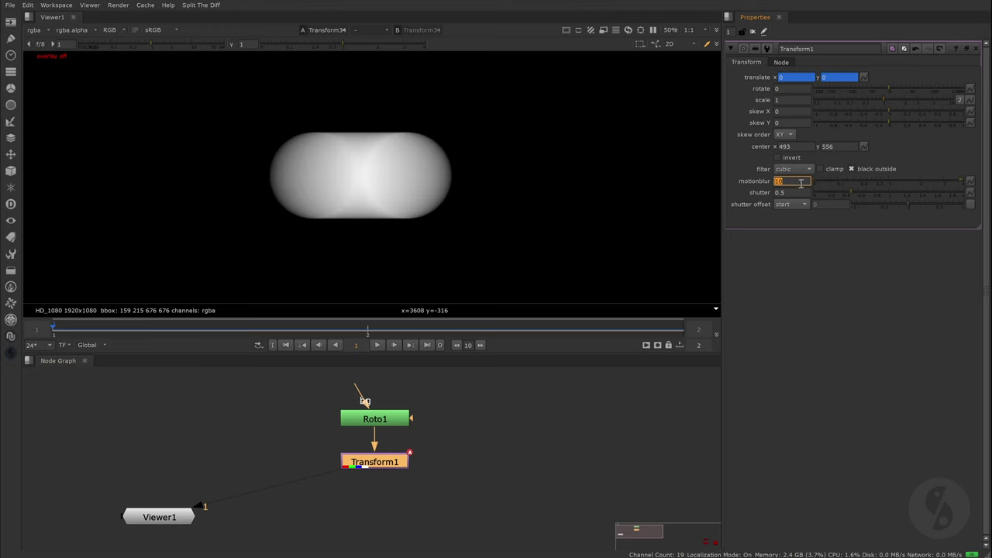
# Add a second Transform node after Transform1 and space it lower in the chain
pyautogui.click(414, 458)
pyautogui.click(405, 459)
pyautogui.press('t')
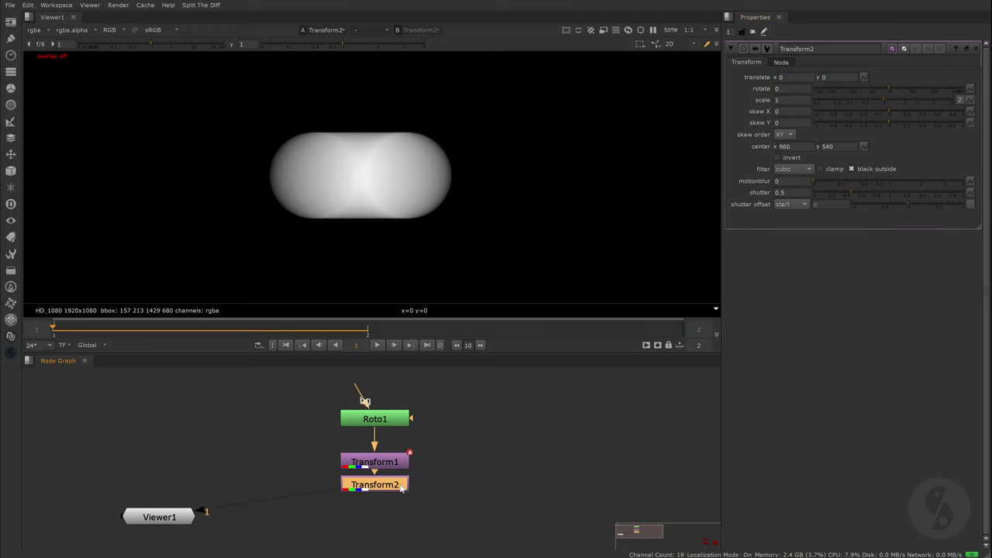
pyautogui.moveTo(401, 487); pyautogui.dragTo(401, 502)
# Animate Transform2's translate with a key at frame 1 and y set to 400 at frame 2, and return to frame 1
pyautogui.click(863, 76)
pyautogui.click(887, 83)
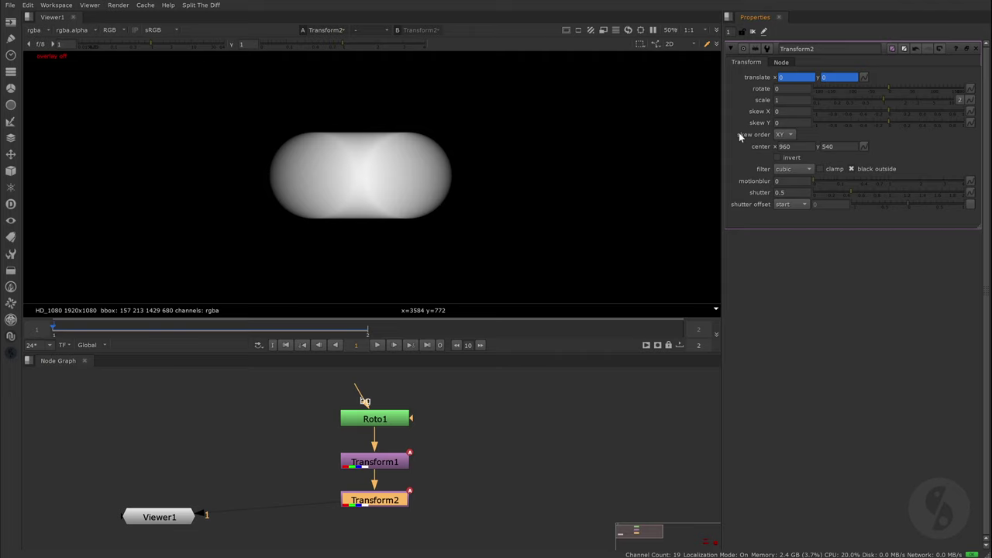
pyautogui.click(364, 332)
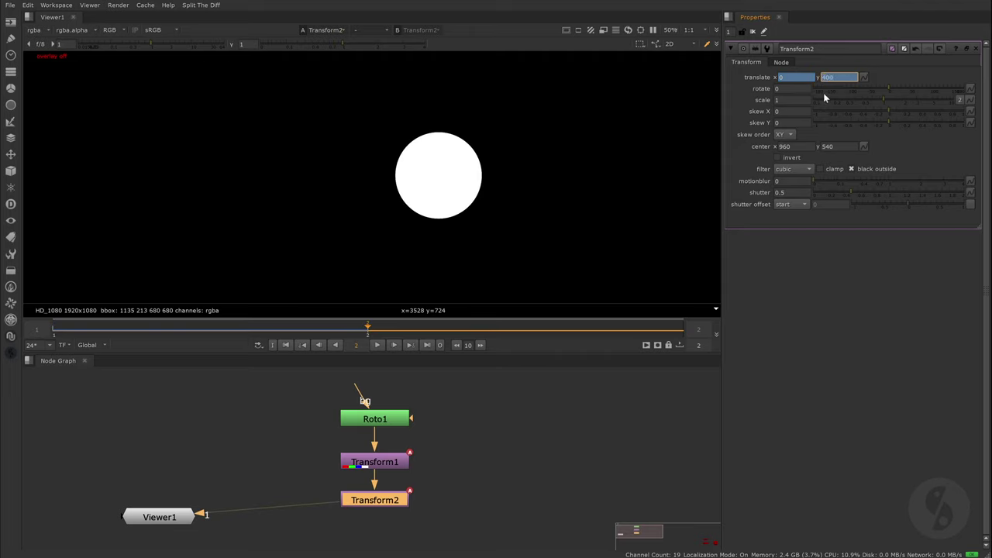
pyautogui.press('Return')
pyautogui.click(285, 345)
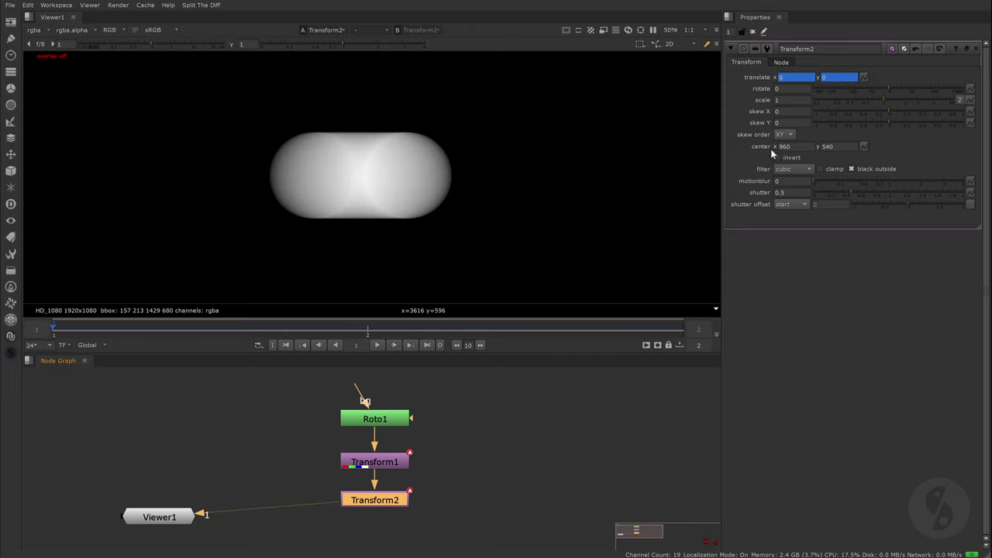
# Set Transform2's motionblur to 10, and disable and re-enable the node to compare the blur
pyautogui.click(810, 182)
pyautogui.write('10')
pyautogui.press('Return')
pyautogui.click(517, 435)
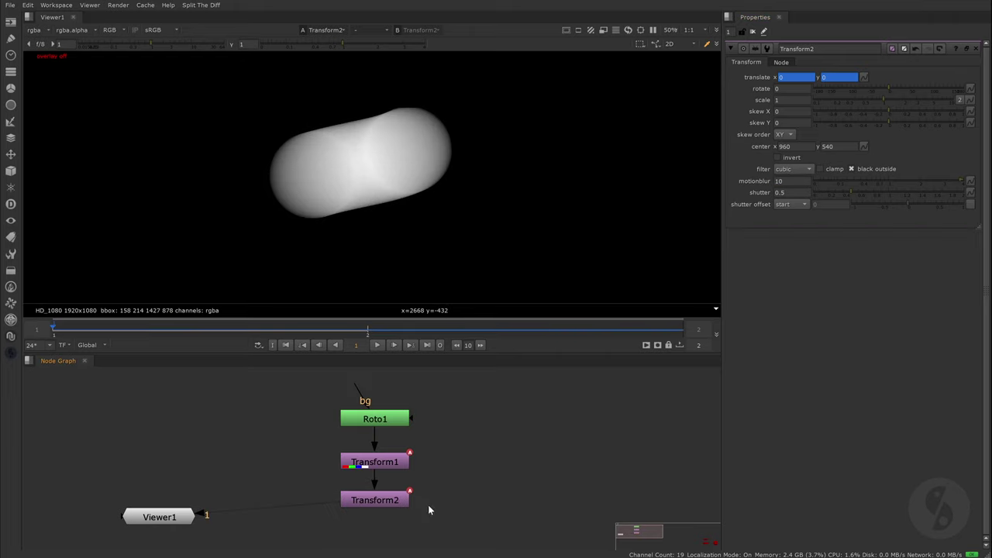
pyautogui.click(379, 500)
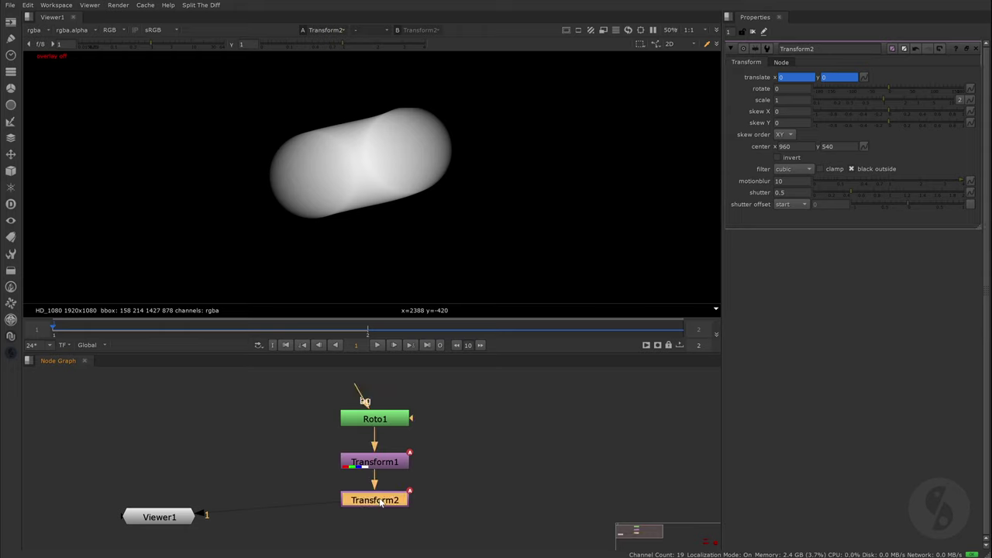
pyautogui.click(485, 491)
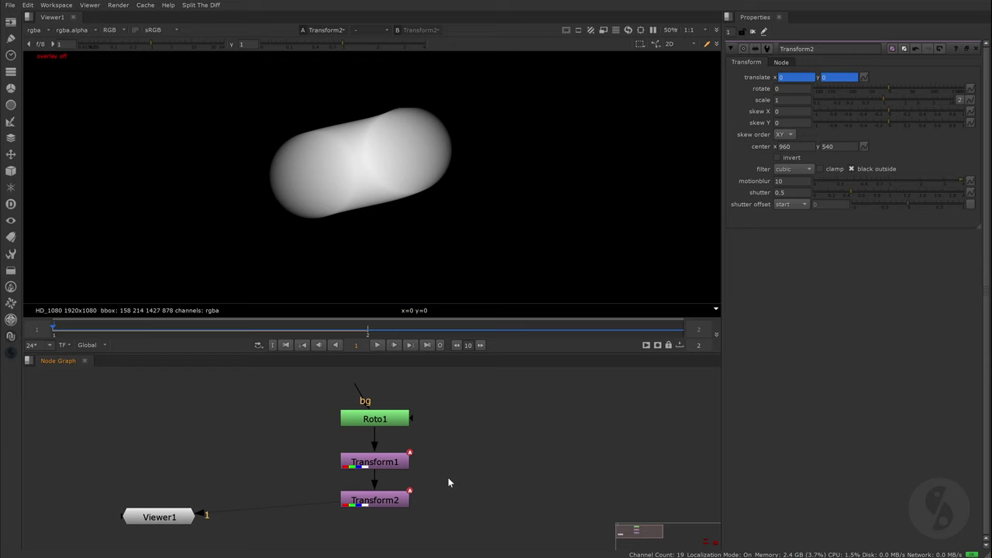
# Space out the two Transform nodes and insert a Grade node between them
pyautogui.moveTo(403, 501); pyautogui.dragTo(402, 518)
pyautogui.moveTo(391, 468); pyautogui.dragTo(393, 459)
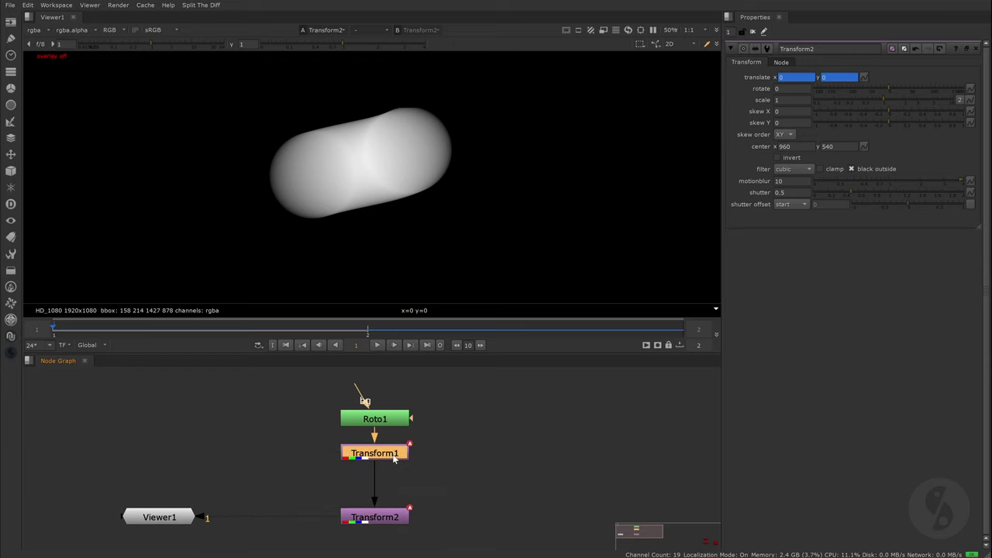
pyautogui.press('g')
pyautogui.click(511, 447)
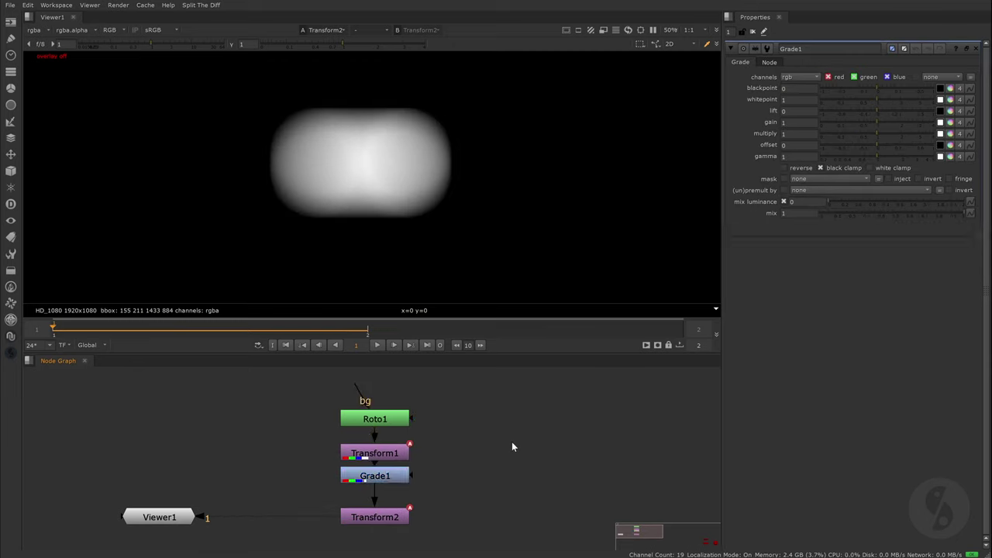
# Compare the motion blur at Transform1 and at Transform2 in the viewer
pyautogui.click(392, 456)
pyautogui.press('1')
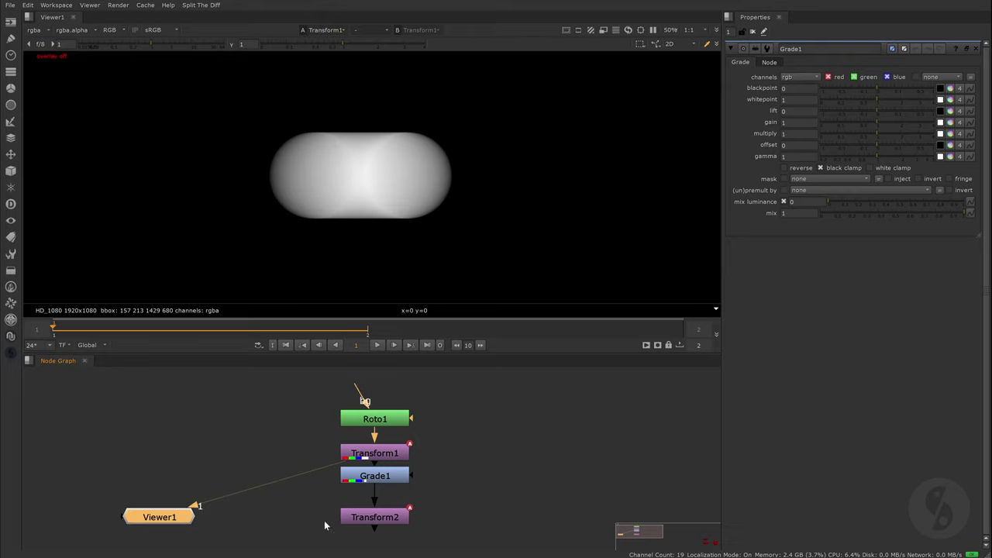
pyautogui.click(376, 519)
pyautogui.press('1')
pyautogui.click(489, 485)
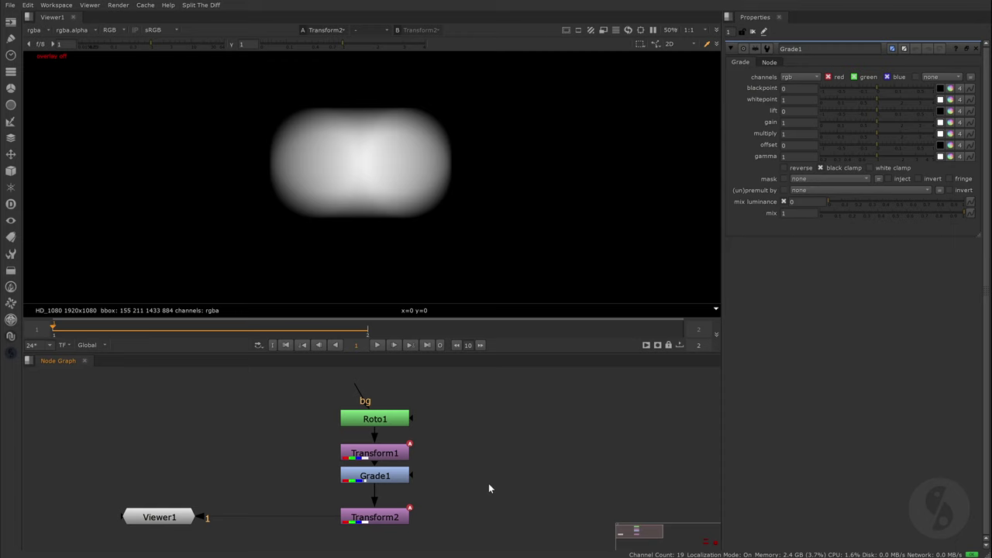
# Set the motionblur of both Transform2 and Transform1 to 0
pyautogui.doubleClick(388, 514)
pyautogui.moveTo(852, 180); pyautogui.dragTo(812, 180)
pyautogui.doubleClick(376, 454)
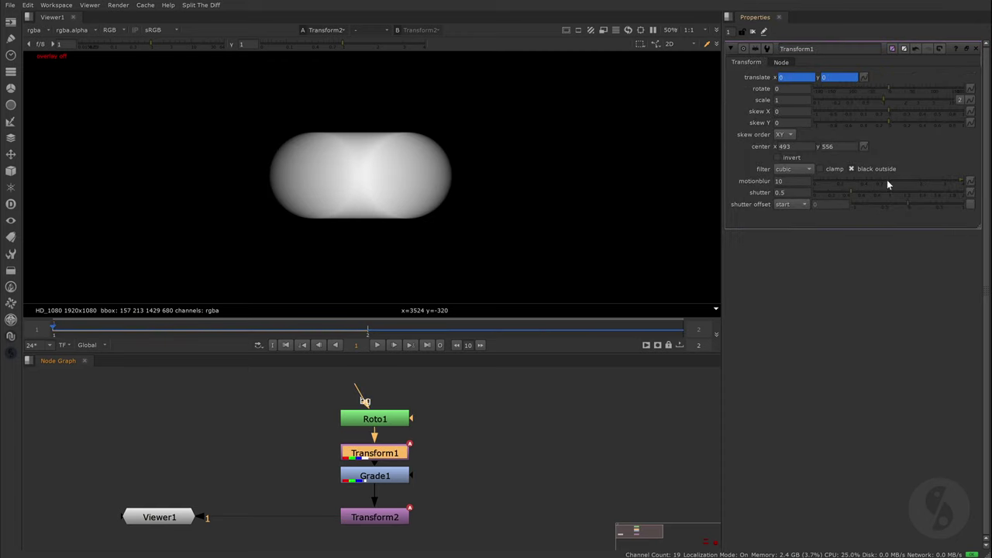
pyautogui.moveTo(888, 183); pyautogui.dragTo(812, 182)
# Add a TimeBlur node below Transform2 and show it in the viewer
pyautogui.scroll(-2, 415, 486)
pyautogui.moveTo(414, 487); pyautogui.dragTo(386, 453, button='middle')
pyautogui.click(477, 491)
pyautogui.press('Tab')
pyautogui.write('tim')
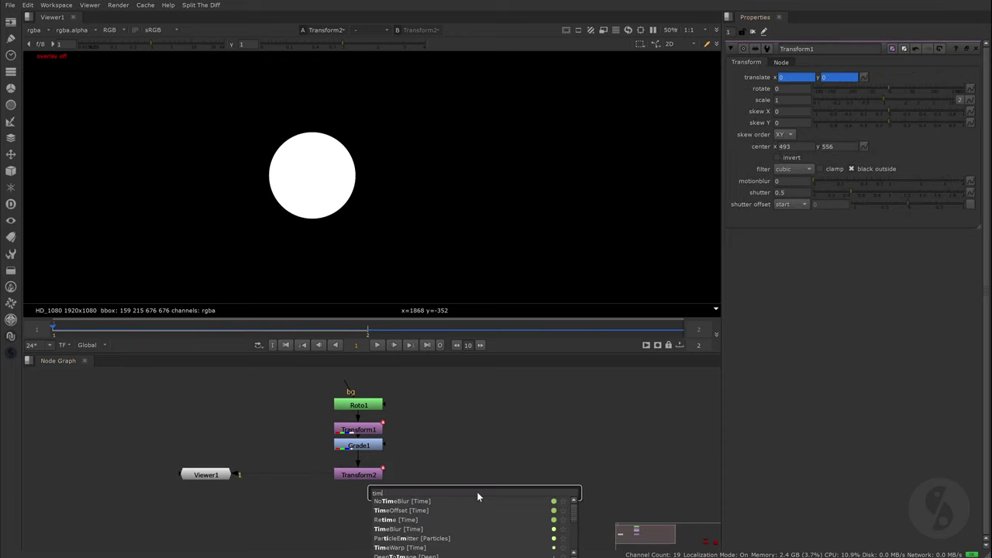
pyautogui.write('blr')
pyautogui.press('Return')
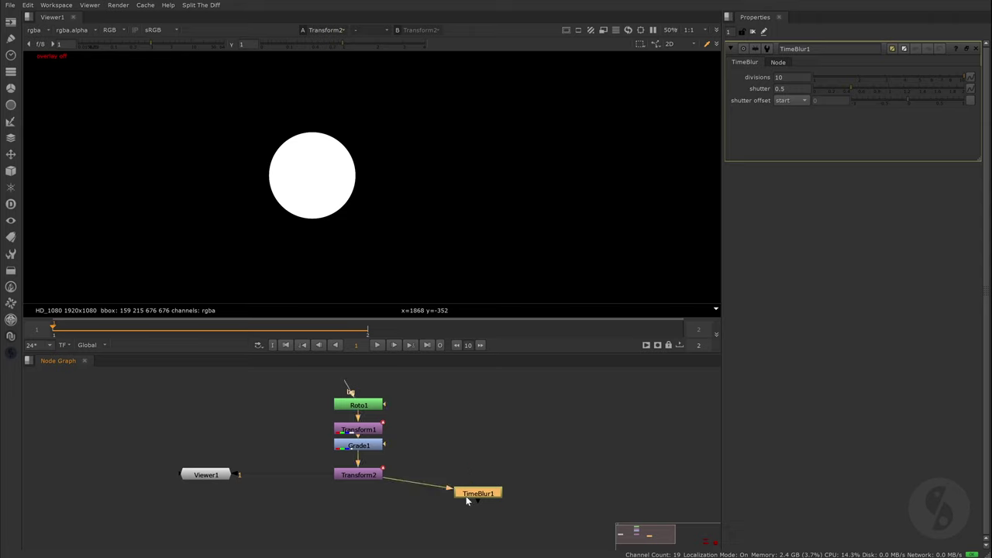
pyautogui.moveTo(466, 499); pyautogui.dragTo(346, 514)
pyautogui.press('1')
# Set the TimeBlur divisions to 100
pyautogui.click(805, 74)
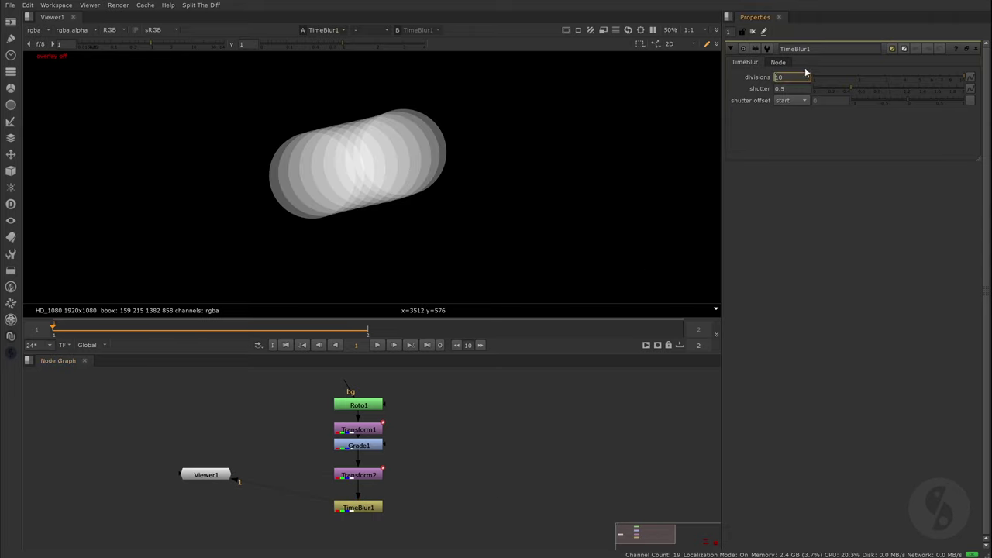
pyautogui.write('100')
pyautogui.press('Return')
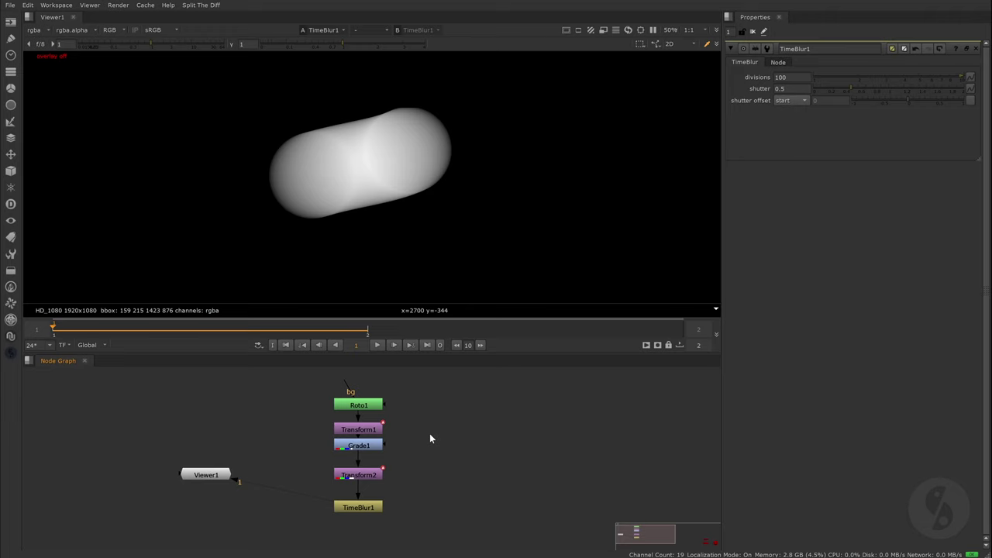
# Try a separate Transform node branched from Transform2 with its motionblur set to 10
pyautogui.hotkey('shift', 't')
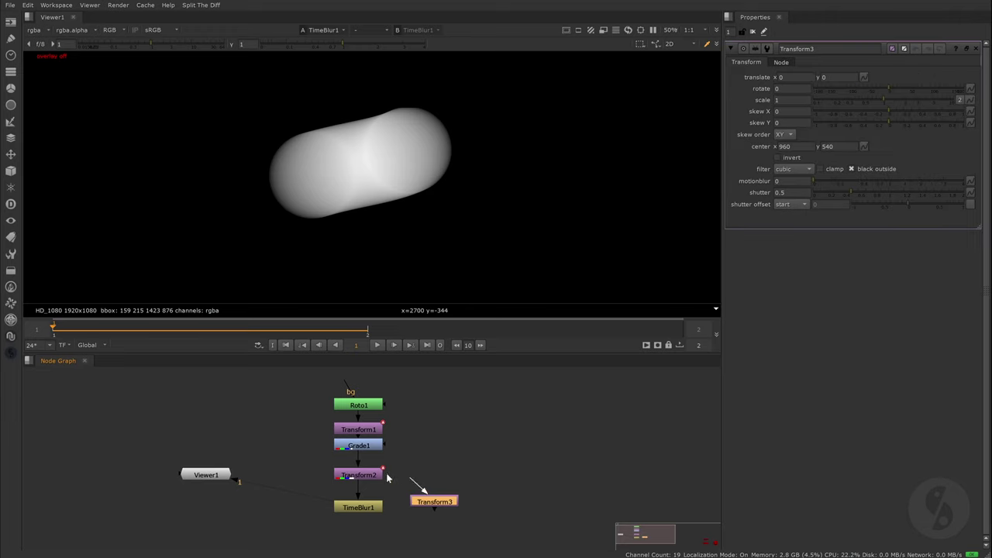
pyautogui.press('1')
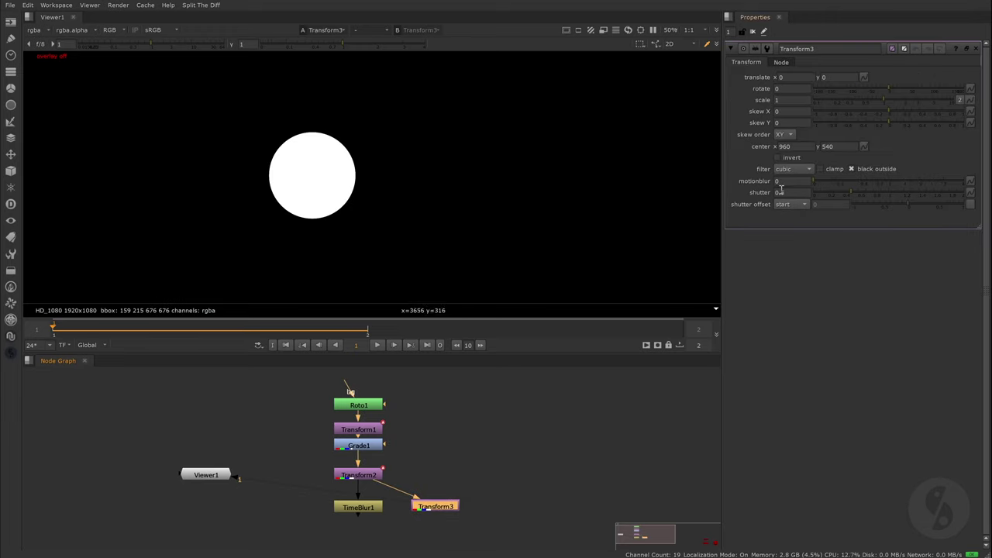
pyautogui.click(780, 181)
pyautogui.write('10')
pyautogui.press('Return')
pyautogui.click(454, 471)
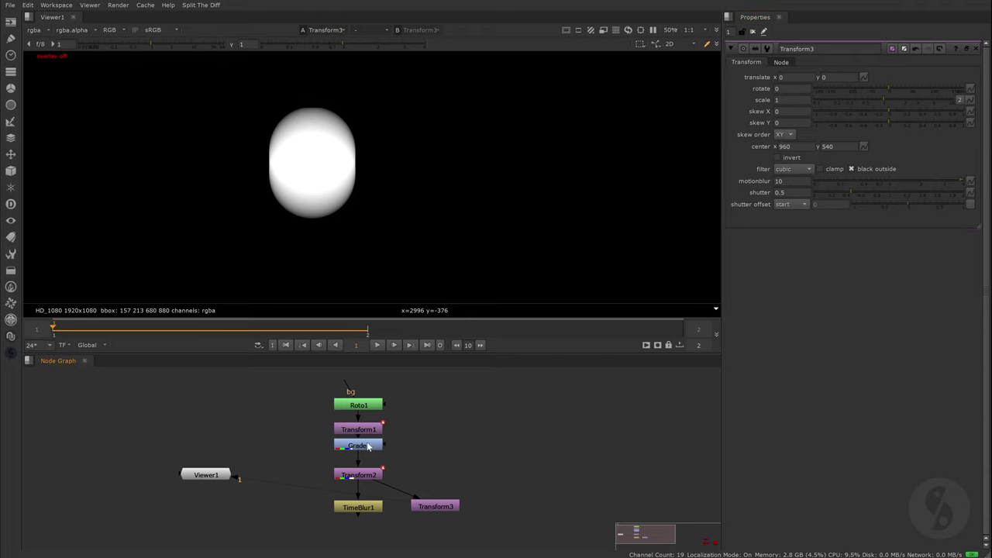
pyautogui.click(449, 502)
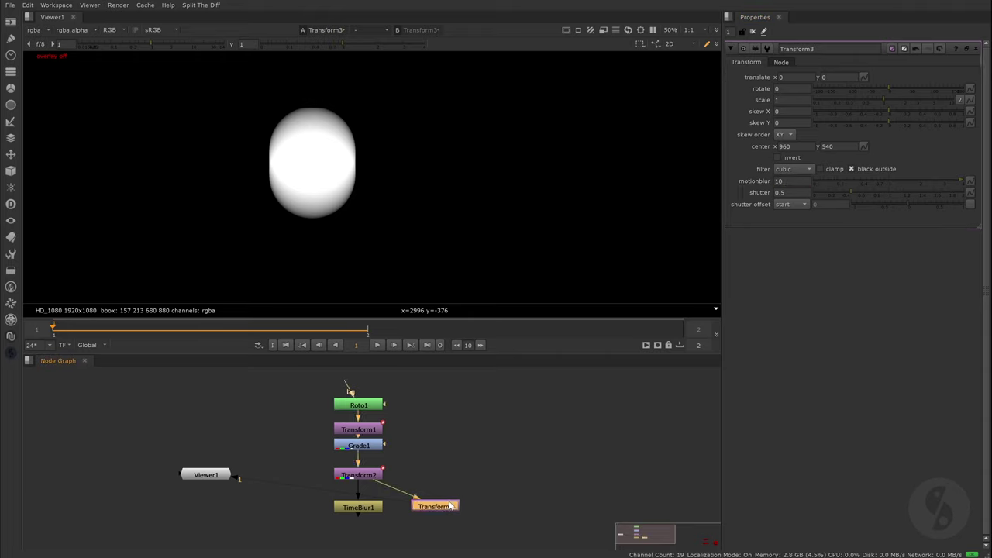
pyautogui.press('Delete')
# Move the Card, ScanlineRender and Camera nodes next to Transform2
pyautogui.scroll(-4, 453, 457)
pyautogui.moveTo(665, 451); pyautogui.dragTo(554, 430, button='middle')
pyautogui.moveTo(554, 430); pyautogui.dragTo(640, 485)
pyautogui.moveTo(574, 463); pyautogui.dragTo(300, 436)
pyautogui.scroll(5, 361, 453)
pyautogui.scroll(-3, 379, 427)
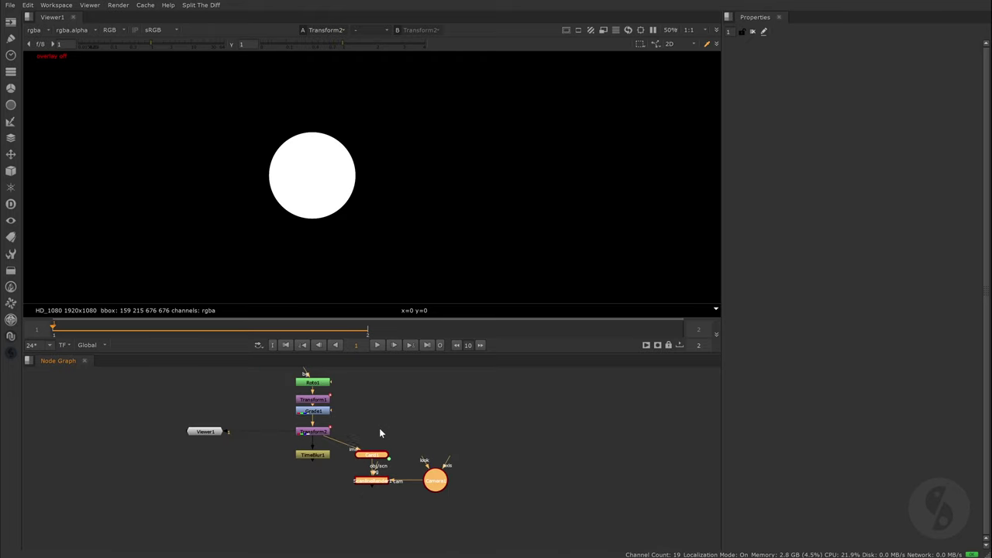
pyautogui.moveTo(379, 427); pyautogui.dragTo(362, 451, button='middle')
# Show ScanlineRender1 in the viewer and move the Viewer node below the node tree
pyautogui.click(374, 439)
pyautogui.click(364, 505)
pyautogui.press('1')
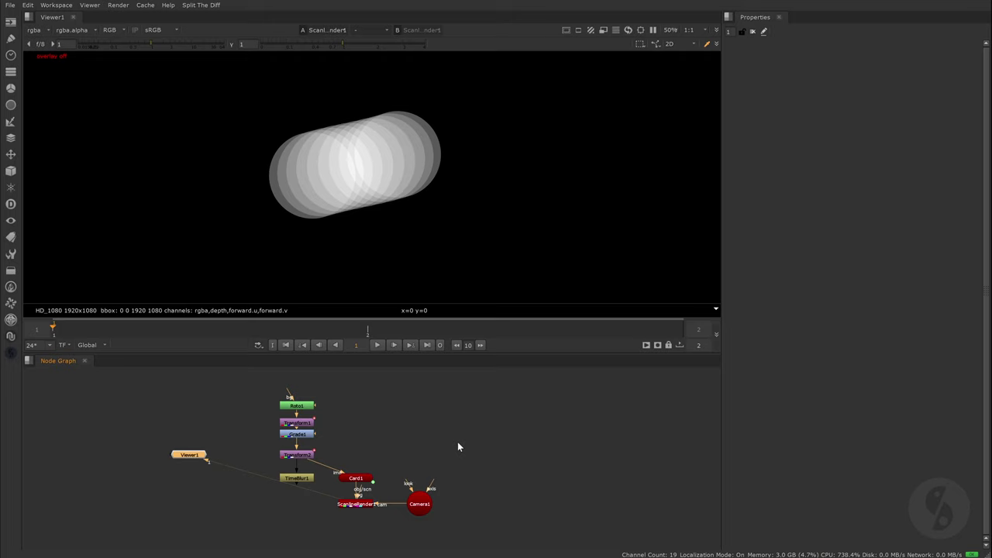
pyautogui.moveTo(191, 455); pyautogui.dragTo(200, 530)
pyautogui.click(408, 423)
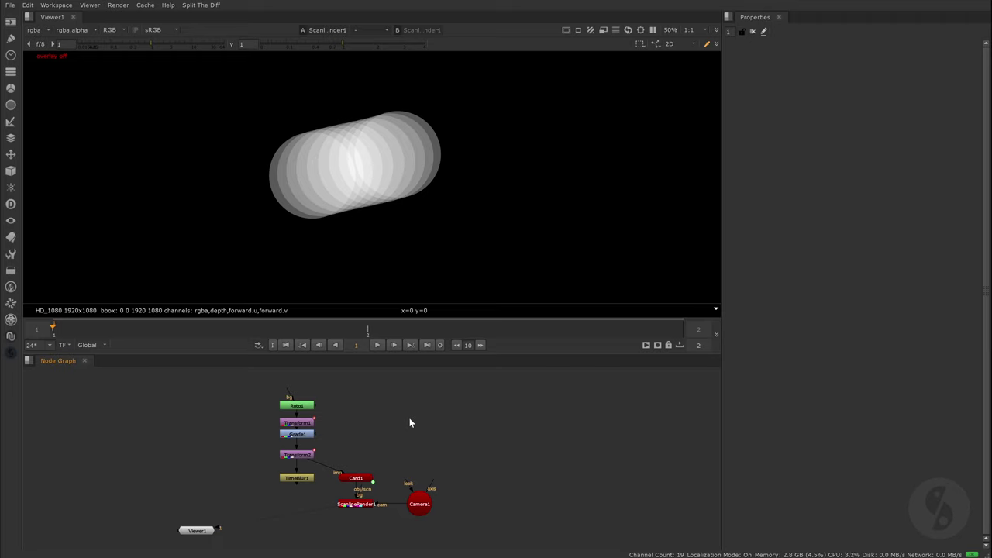
# Set the motionblur of both Transform1 and Transform2 to 10
pyautogui.doubleClick(301, 421)
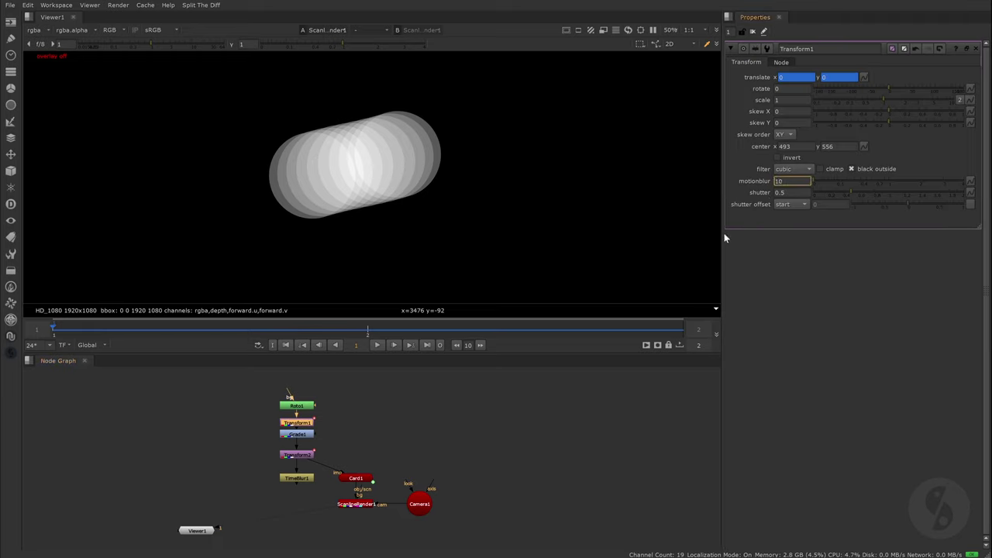
pyautogui.doubleClick(297, 454)
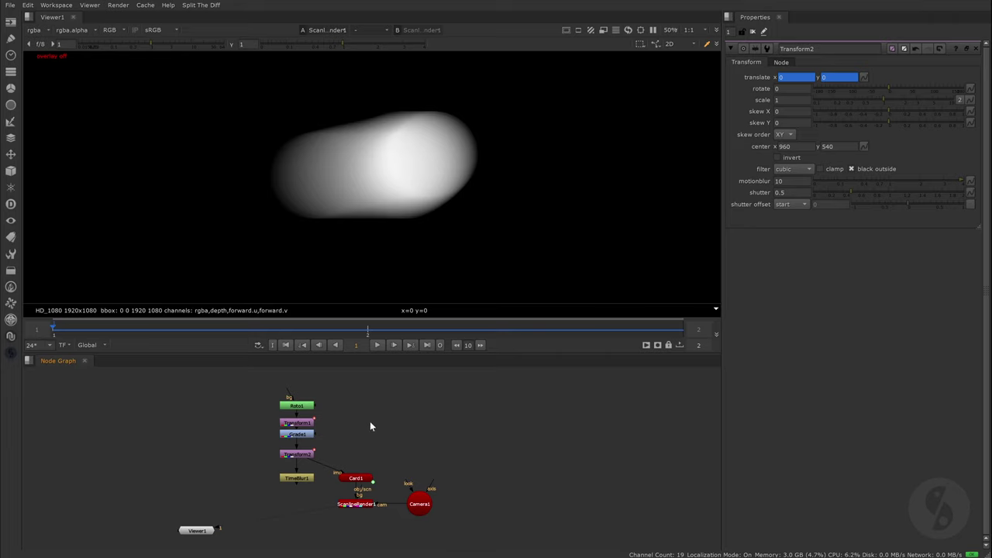
# Create a NoTimeBlur node and connect its input to Transform1
pyautogui.press('Tab')
pyautogui.write('notimeblur')
pyautogui.press('Return')
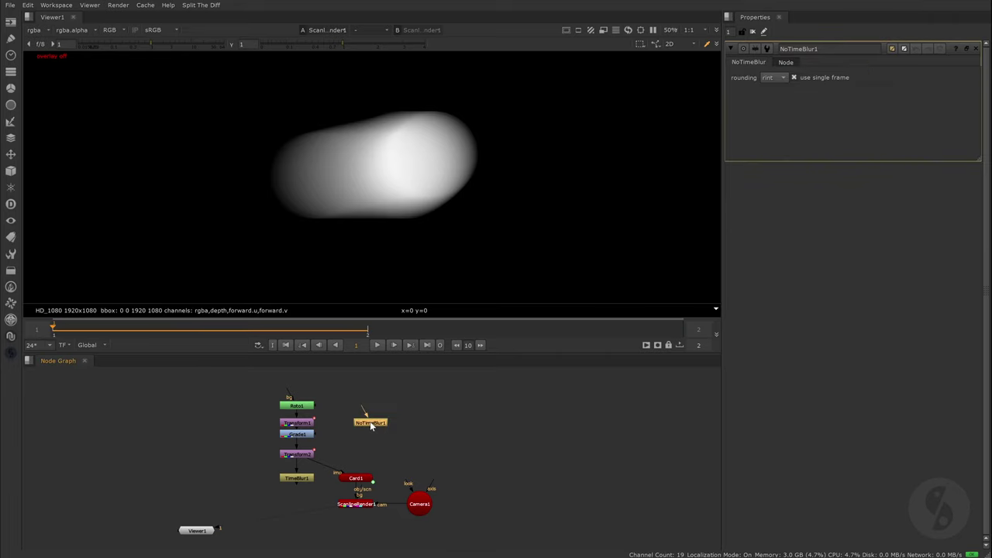
pyautogui.moveTo(368, 425); pyautogui.dragTo(303, 424)
# View Transform1, Grade1 and NoTimeBlur1 one after another to compare their output
pyautogui.click(303, 425)
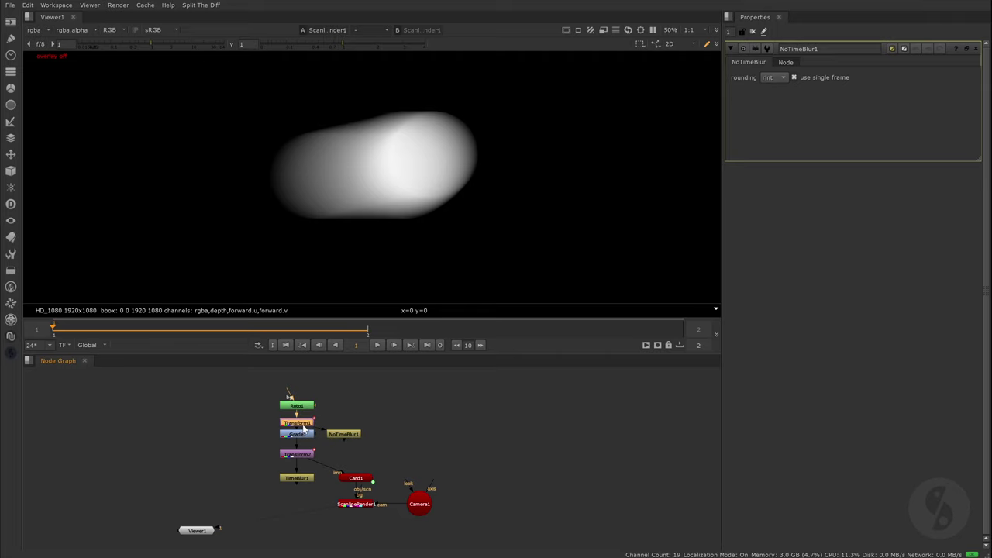
pyautogui.press('1')
pyautogui.click(309, 432)
pyautogui.press('1')
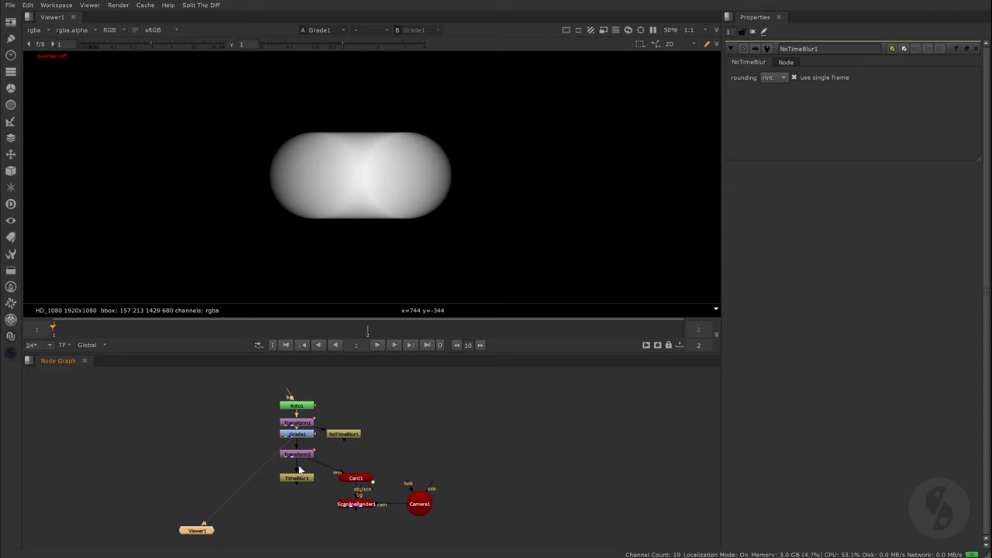
pyautogui.click(346, 435)
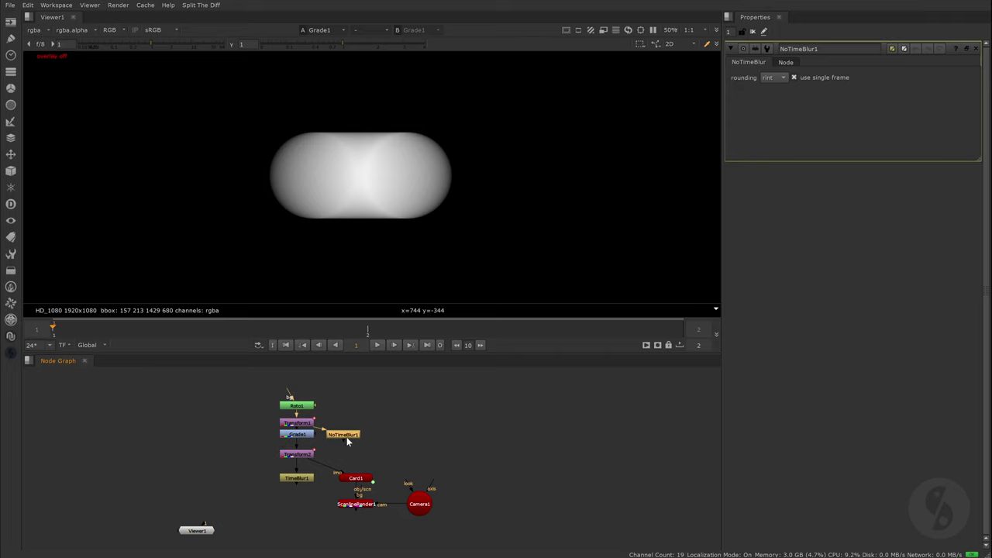
pyautogui.press('1')
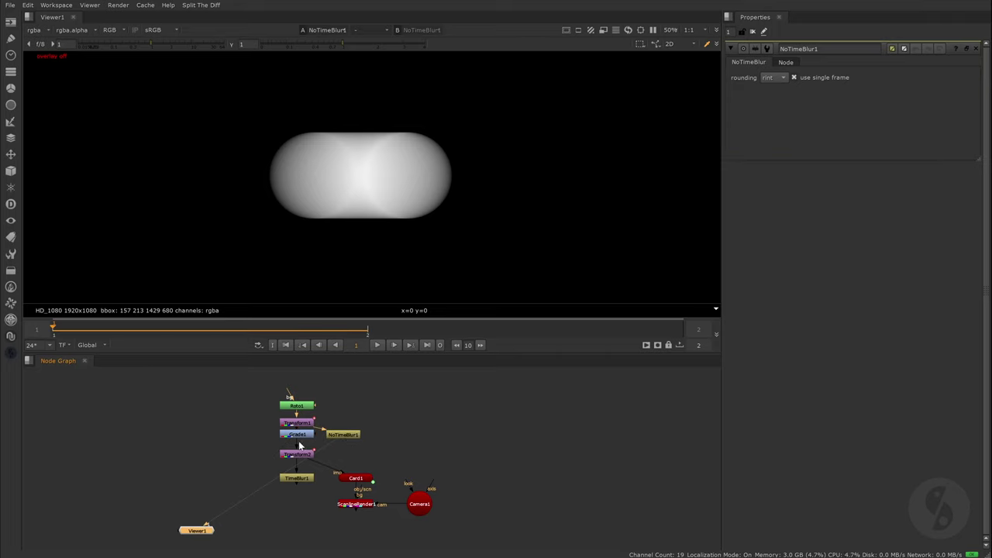
# Reconnect Transform2's input from Grade1 to NoTimeBlur1 and show ScanlineRender1 in the viewer
pyautogui.moveTo(296, 441); pyautogui.dragTo(334, 437)
pyautogui.click(358, 503)
pyautogui.press('1')
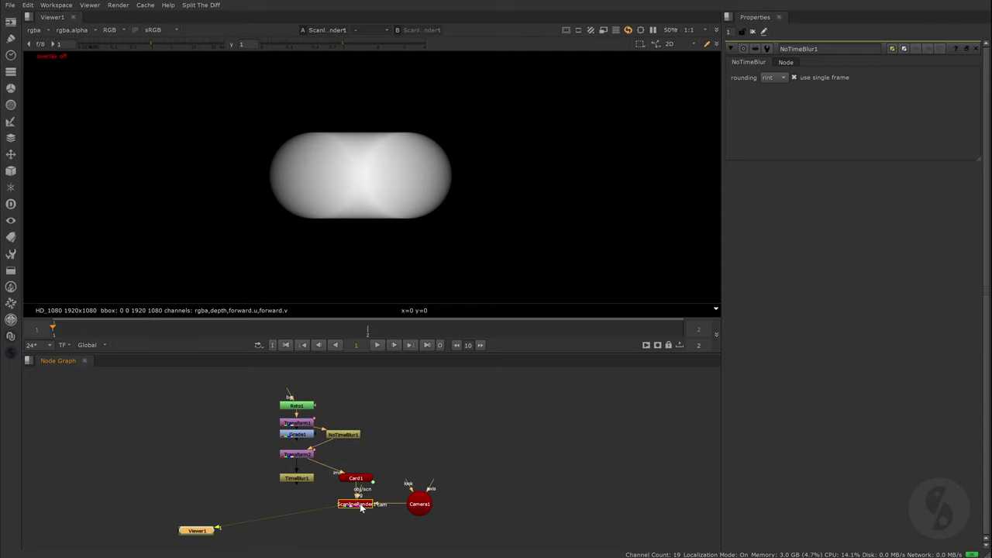
pyautogui.click(399, 424)
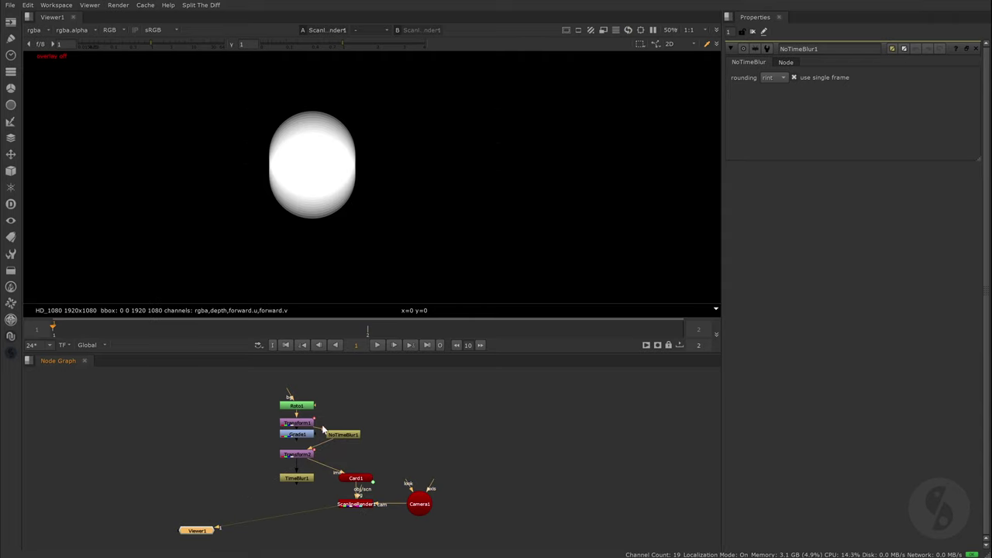
pyautogui.click(343, 434)
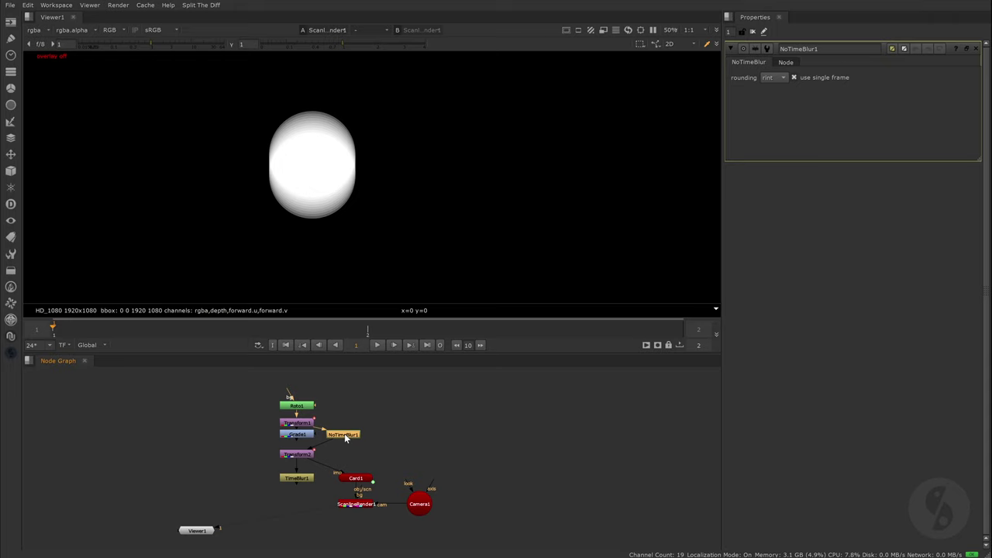
# View NoTimeBlur1, Transform2 and ScanlineRender1 one after another to compare their motion blur
pyautogui.press('1')
pyautogui.click(303, 453)
pyautogui.press('1')
pyautogui.click(357, 502)
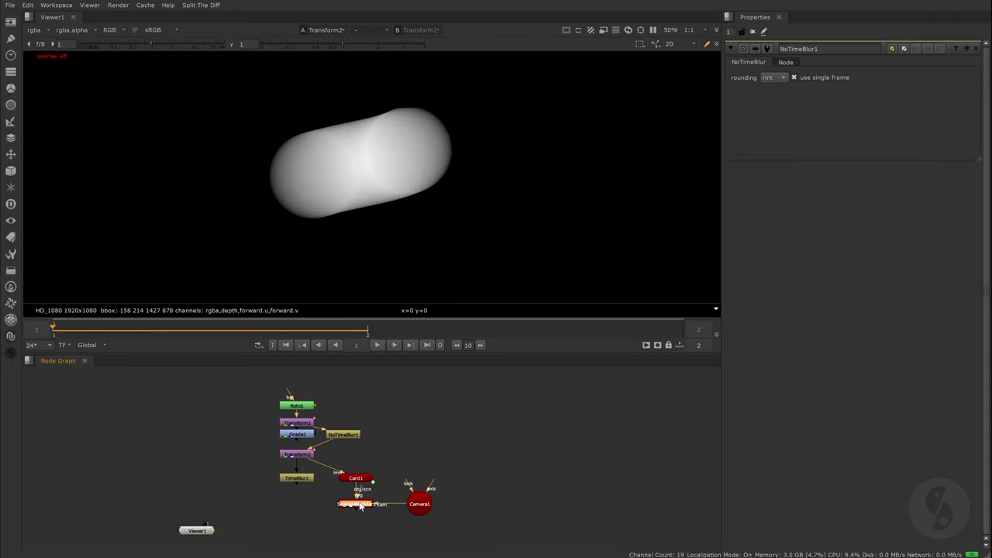
pyautogui.press('1')
pyautogui.click(402, 432)
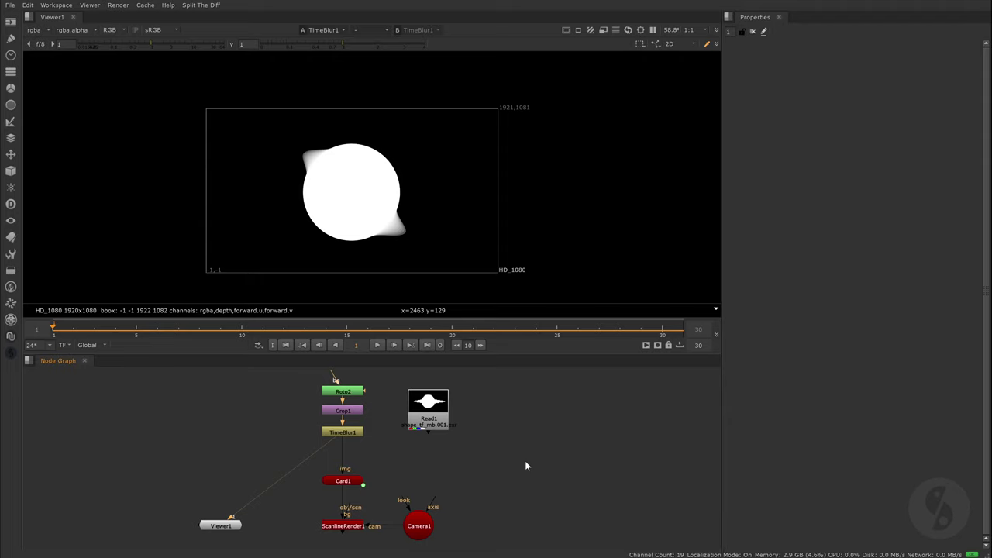
# Play back the TimeBlur1 animation, stop and scrub to frame 11, and show ScanlineRender1 in the viewer
pyautogui.click(373, 346)
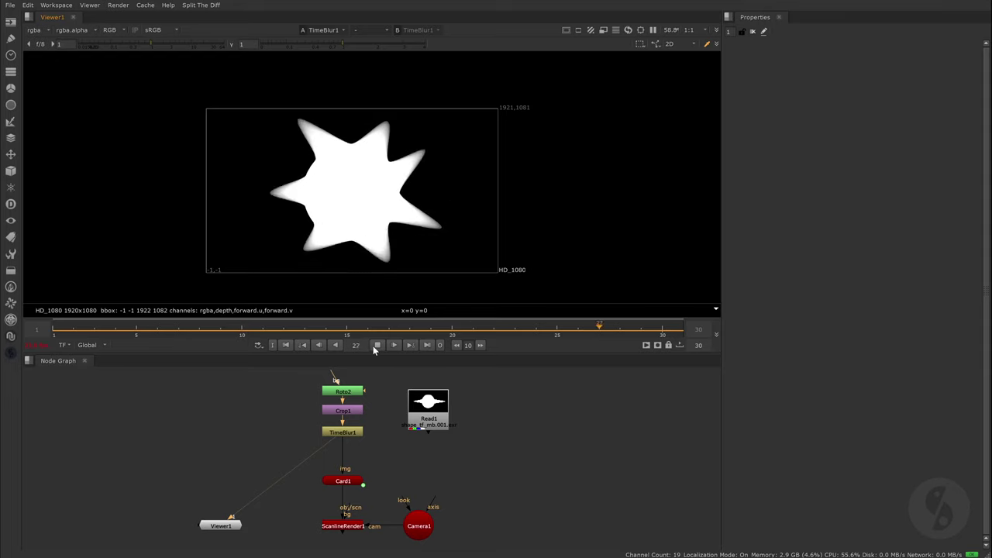
pyautogui.click(372, 346)
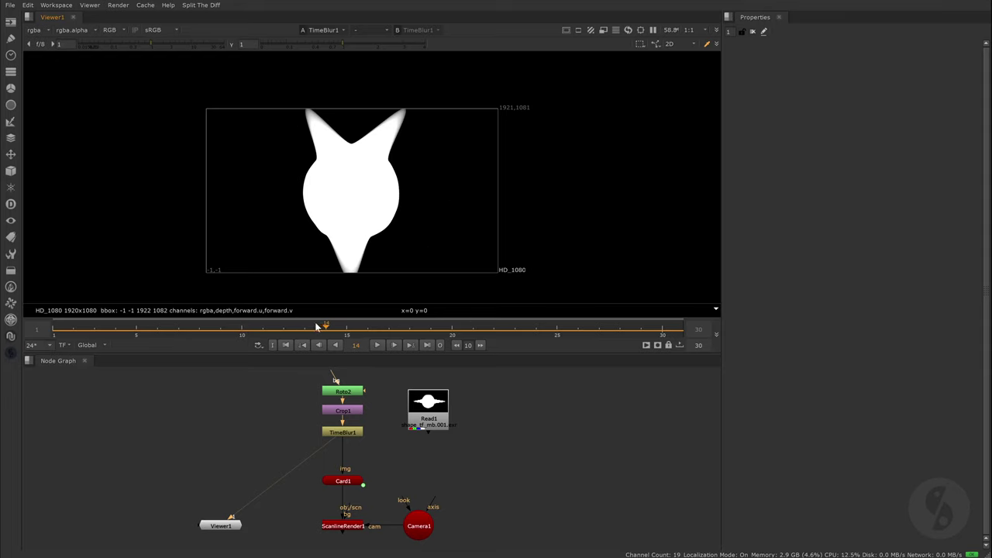
pyautogui.moveTo(316, 325); pyautogui.dragTo(262, 328)
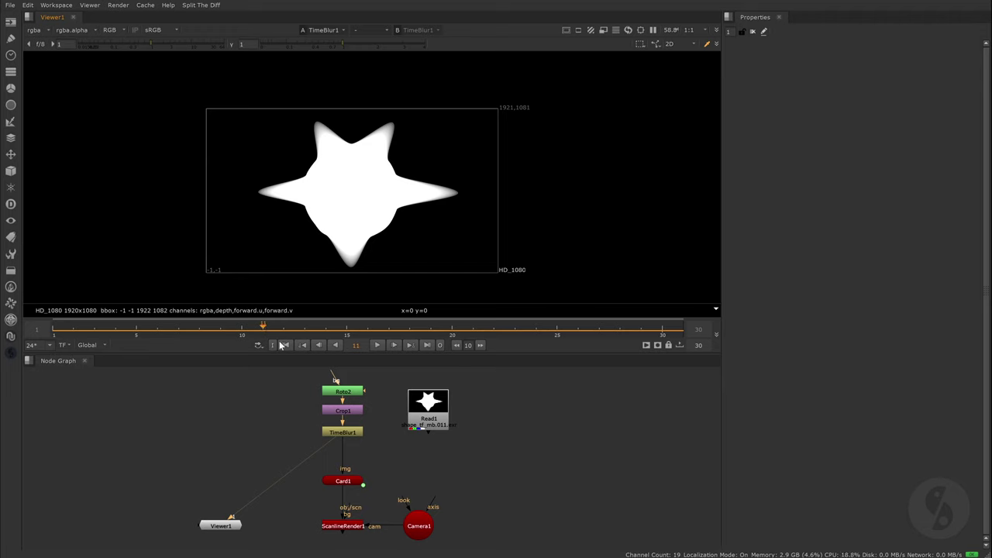
pyautogui.click(342, 527)
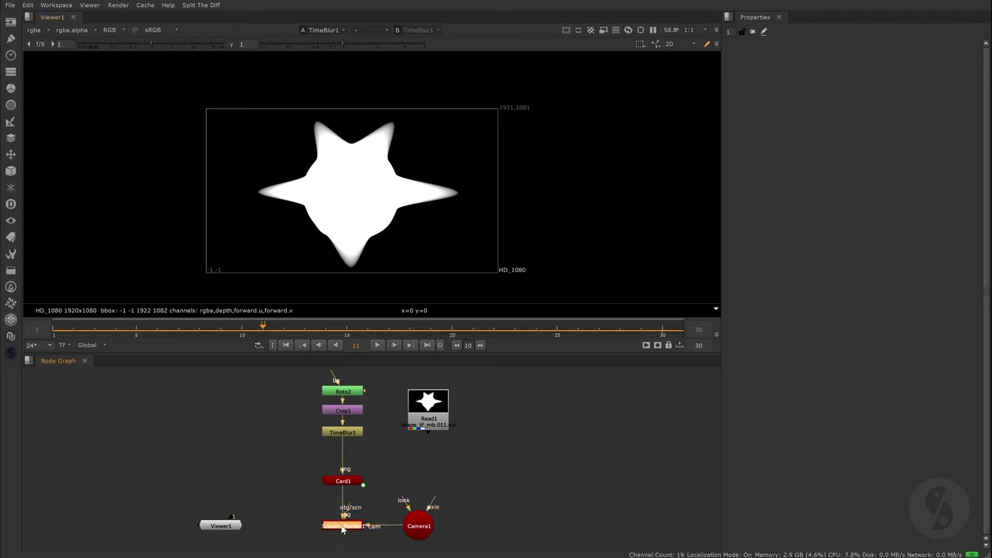
pyautogui.press('1')
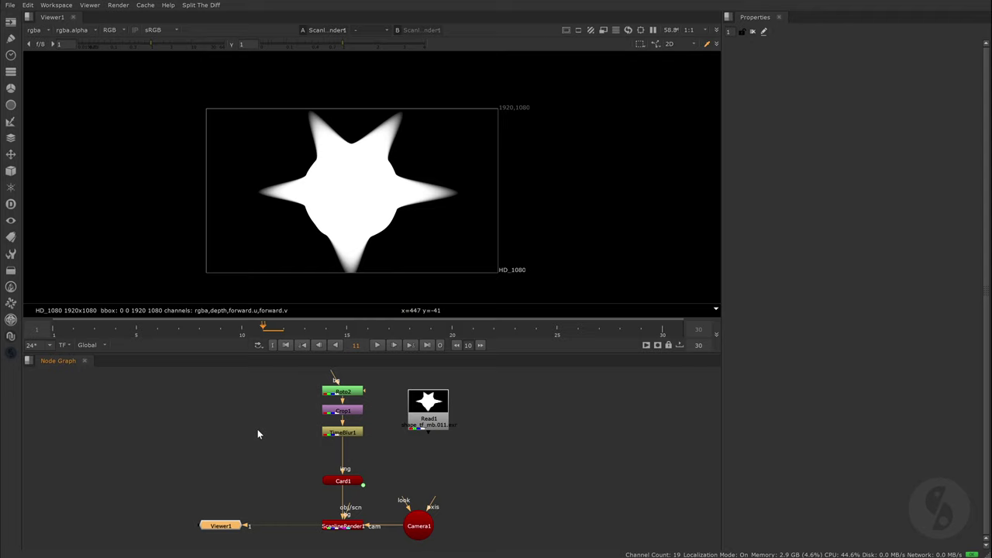
# Insert a NoTimeBlur node between TimeBlur1 and Card1
pyautogui.click(330, 430)
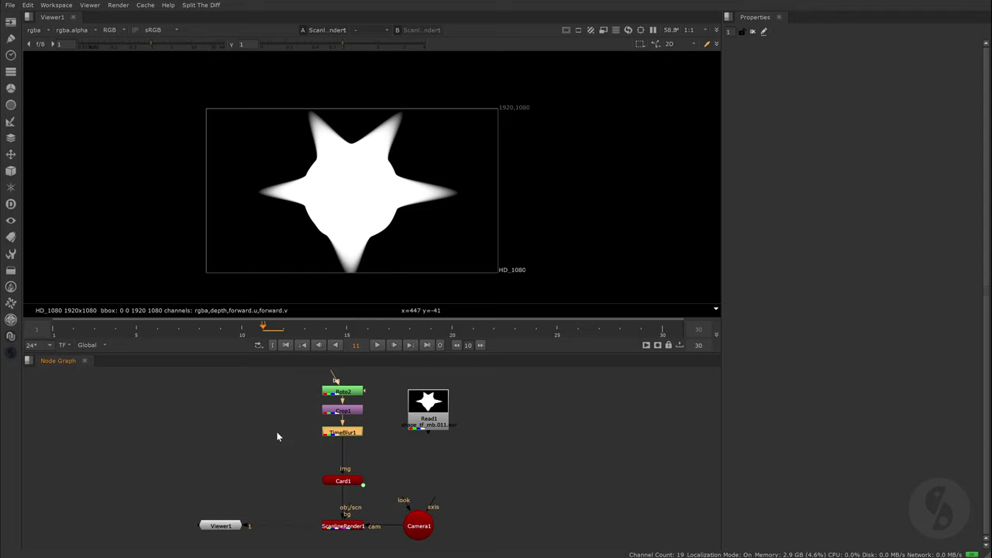
pyautogui.press('Tab')
pyautogui.write('notimeb')
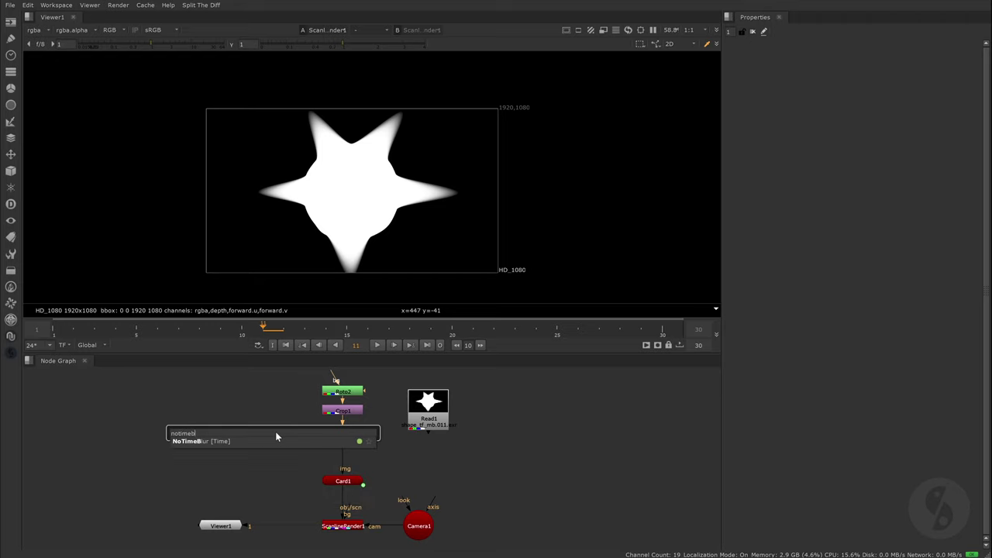
pyautogui.press('Return')
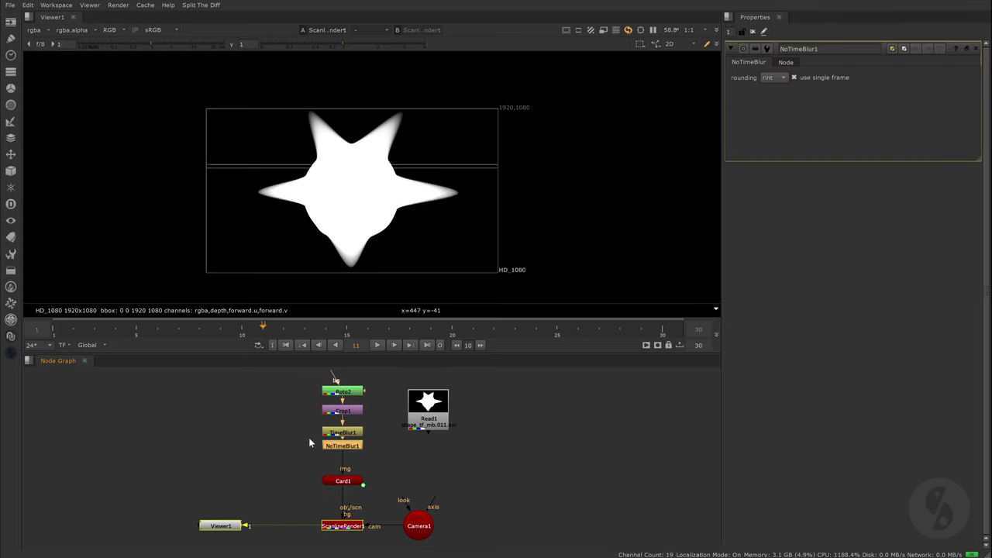
# View TimeBlur1 and then ScanlineRender1 to compare the blurred shape with NoTimeBlur1 in place
pyautogui.click(352, 432)
pyautogui.press('1')
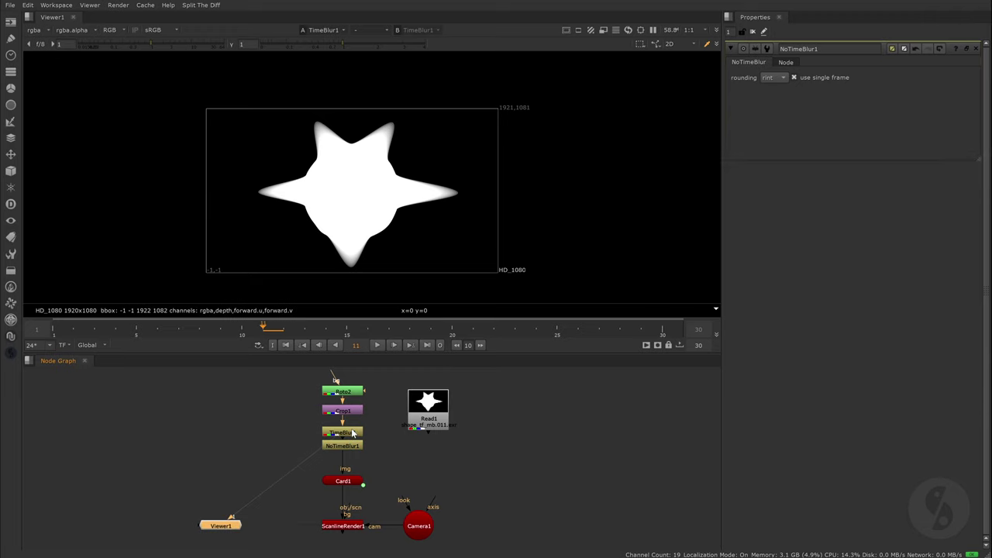
pyautogui.click(352, 525)
pyautogui.press('1')
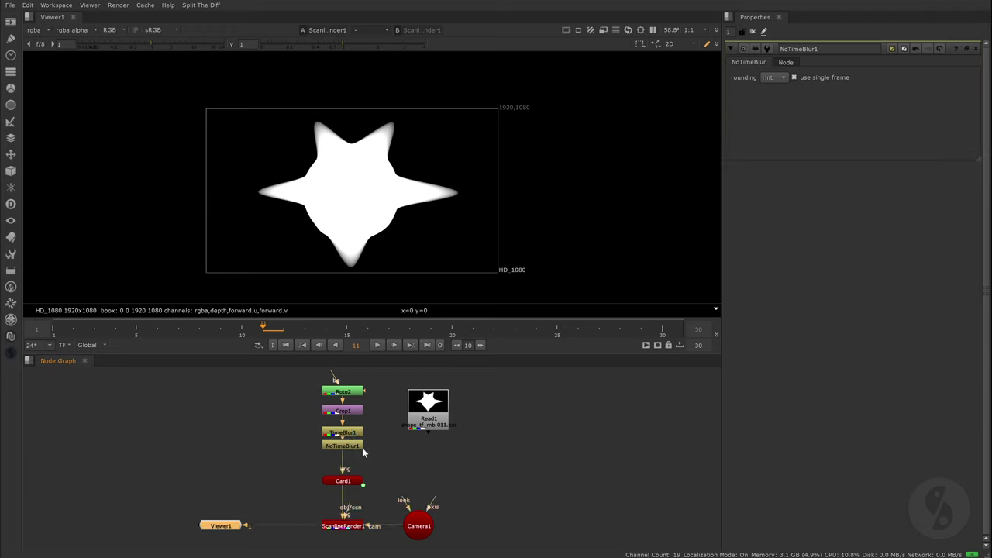
# Reconnect Card1's img input from NoTimeBlur1 to Read1 and set ScanlineRender1's MultiSample shutter offset to centred
pyautogui.moveTo(340, 454); pyautogui.dragTo(428, 409)
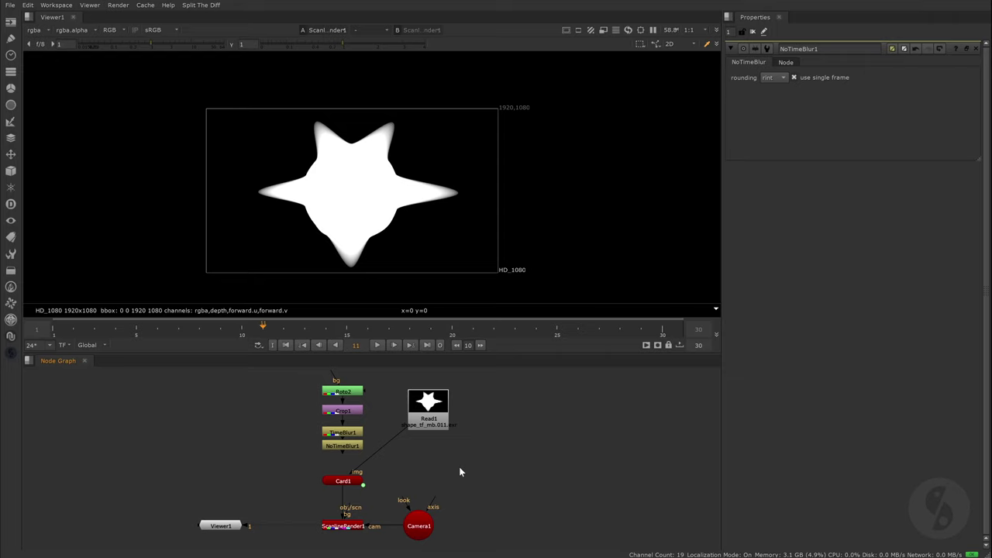
pyautogui.doubleClick(350, 526)
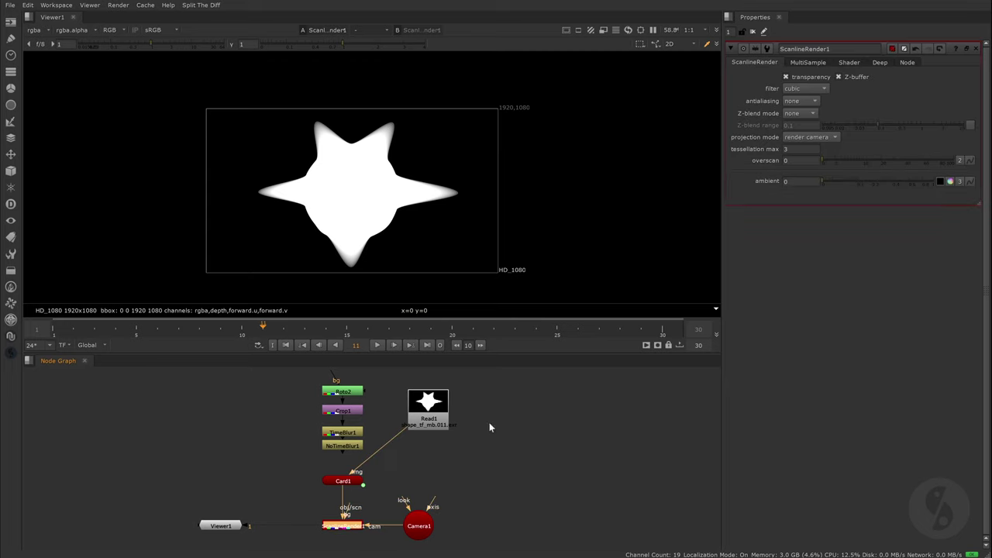
pyautogui.click(810, 62)
pyautogui.click(819, 103)
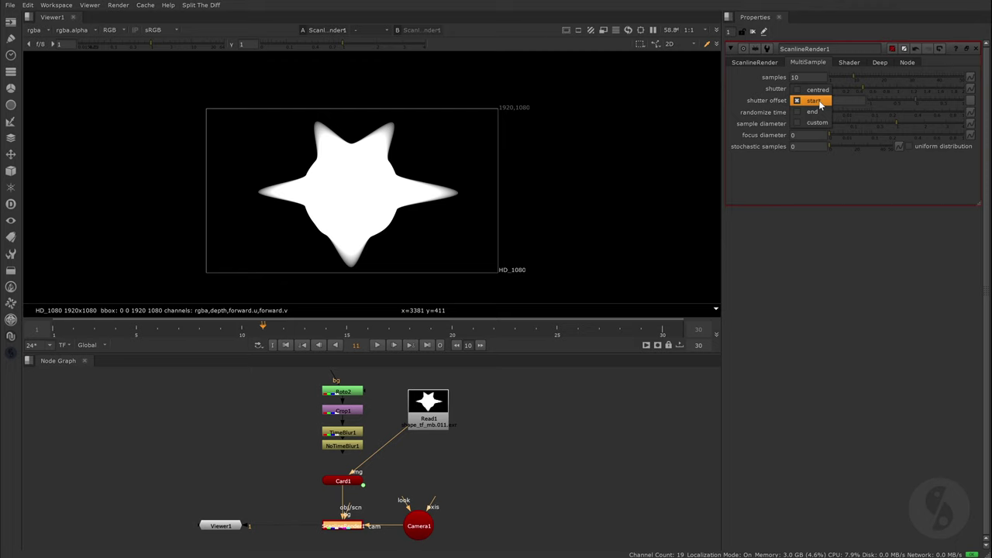
pyautogui.click(805, 88)
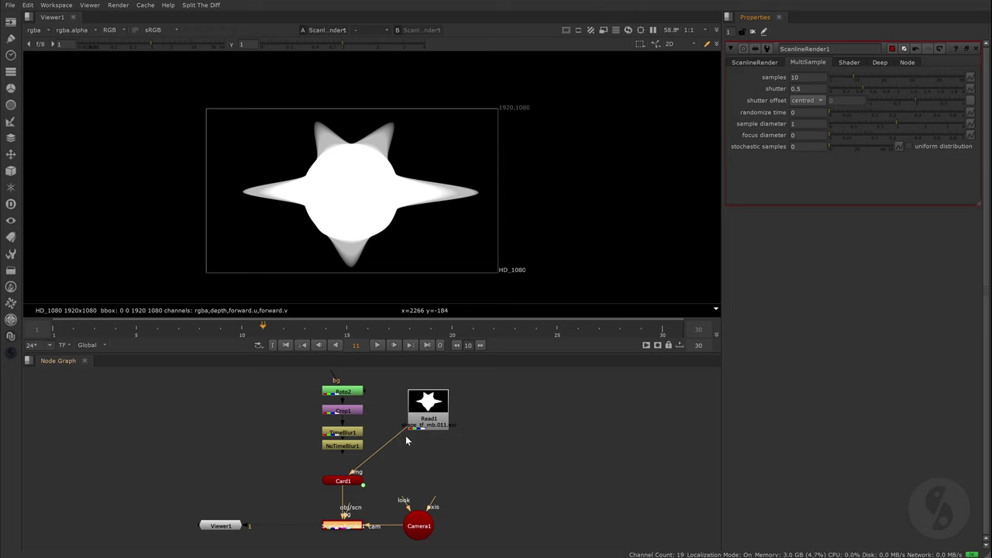
# Paste a copy of NoTimeBlur1 directly after Read1
pyautogui.click(345, 449)
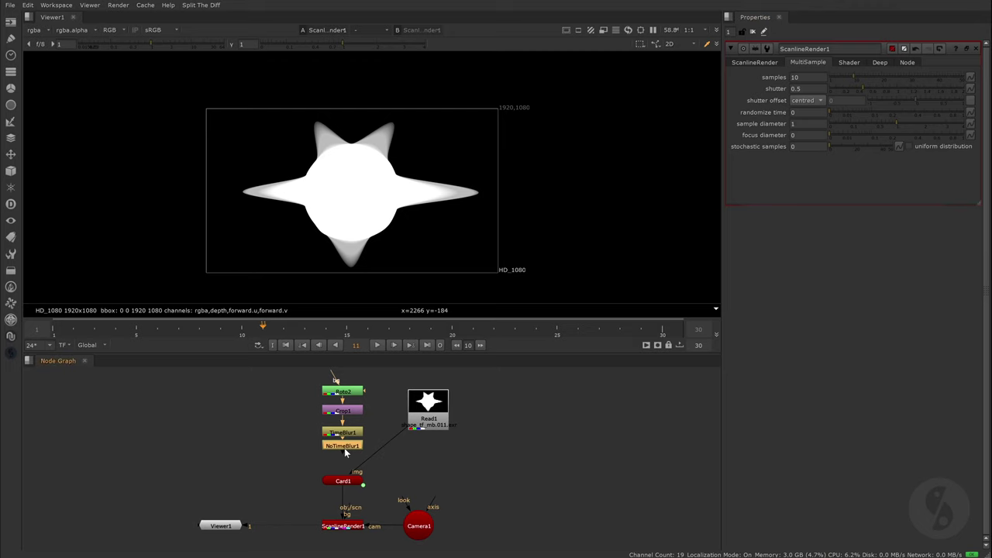
pyautogui.click(427, 422)
pyautogui.hotkey('ctrl', 'v')
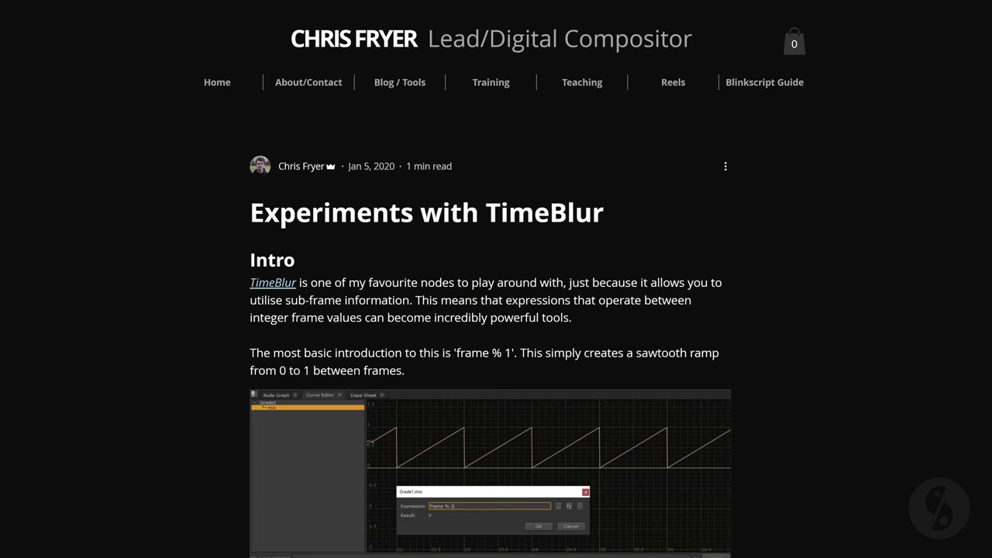
# Switch to the web browser and look through the blog articles on TimeBlur experiments, subframes and demos
pyautogui.scroll(-9, 490, 310)
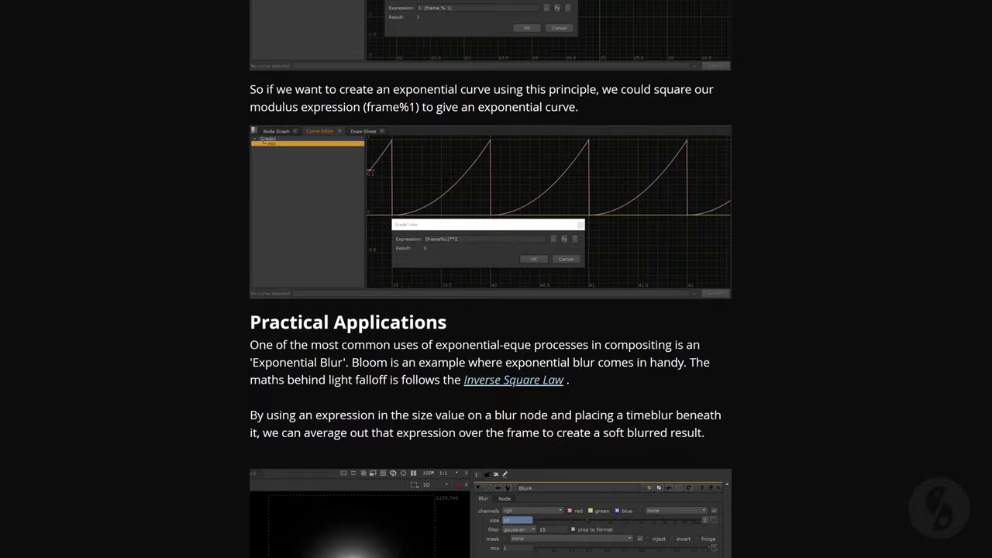
pyautogui.scroll(-10, 490, 310)
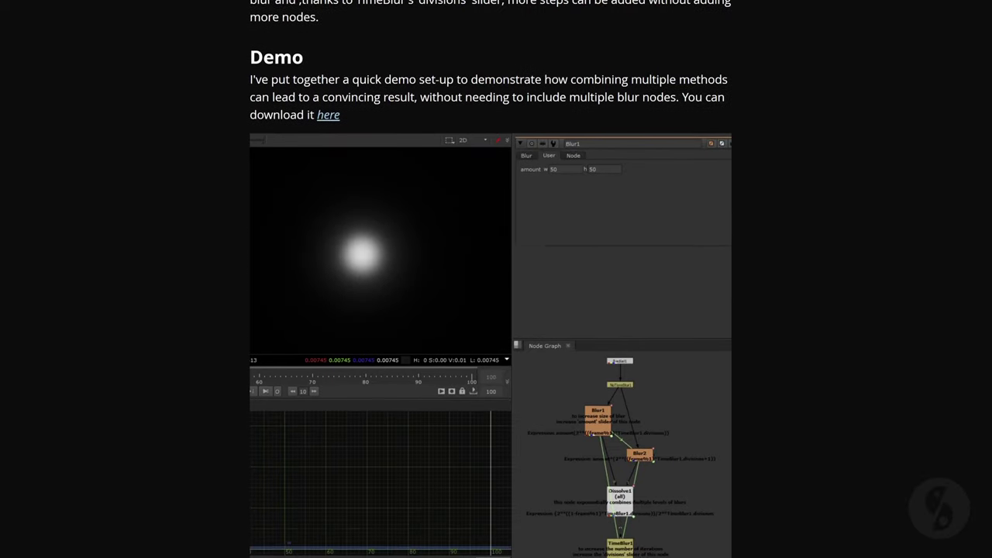
pyautogui.scroll(-1, 490, 310)
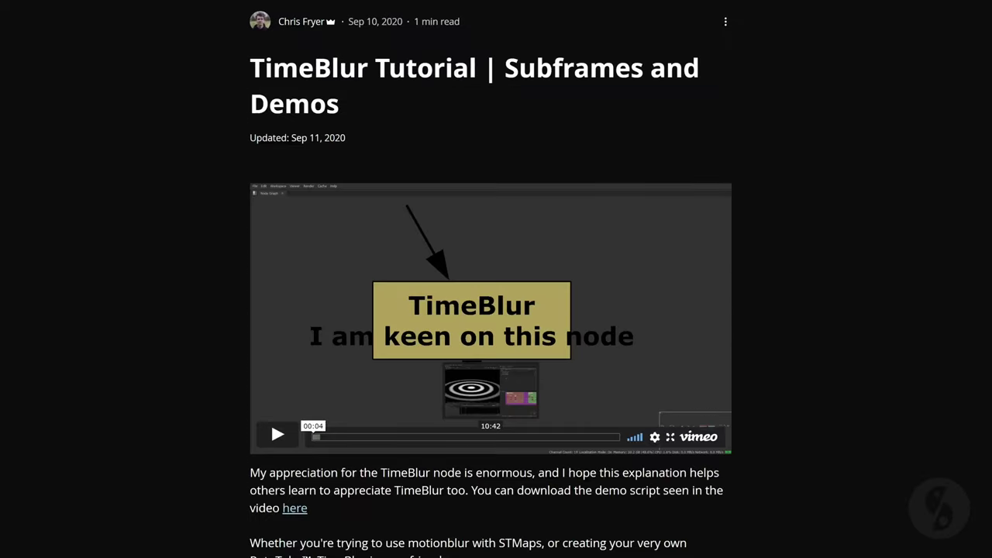